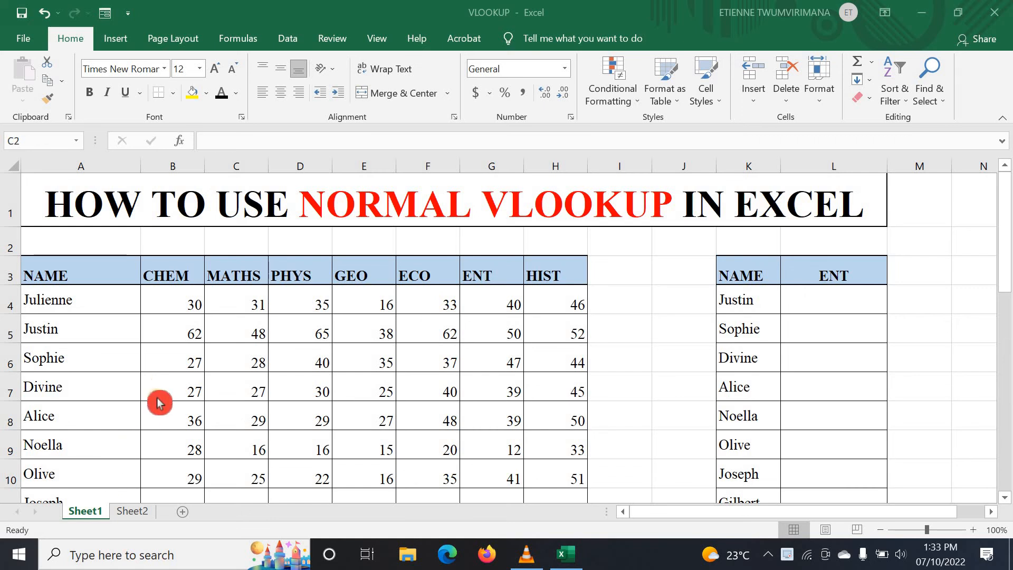
Look over the student marks in the main table on Sheet1.
{"action": "left_click", "coordinate": [245, 412]}
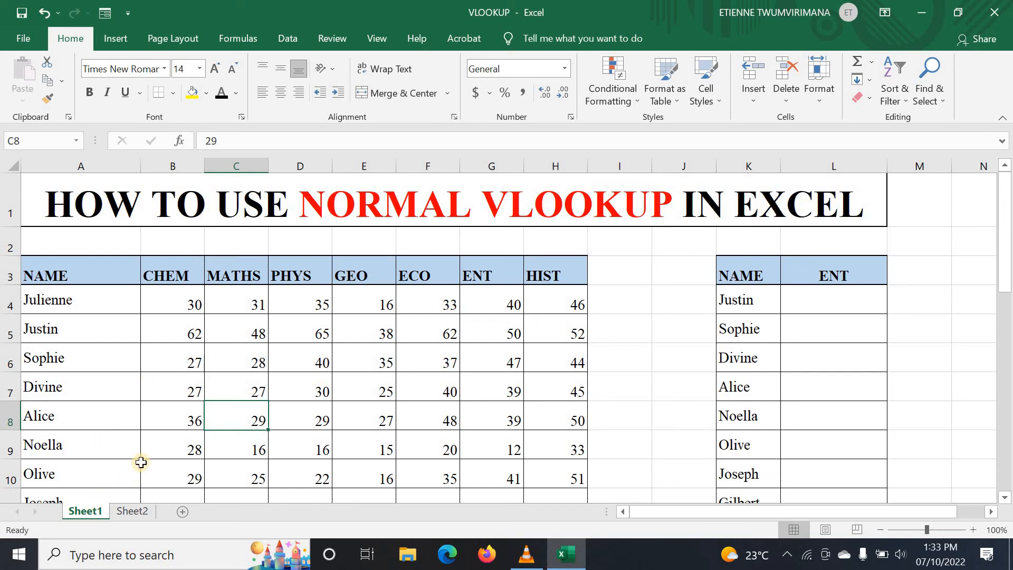
{"action": "left_click", "coordinate": [126, 511]}
{"action": "scroll", "coordinate": [89, 347], "scroll_direction": "down", "scroll_amount": 2}
{"action": "scroll", "coordinate": [82, 343], "scroll_direction": "up", "scroll_amount": 2}
{"action": "left_click", "coordinate": [169, 309]}
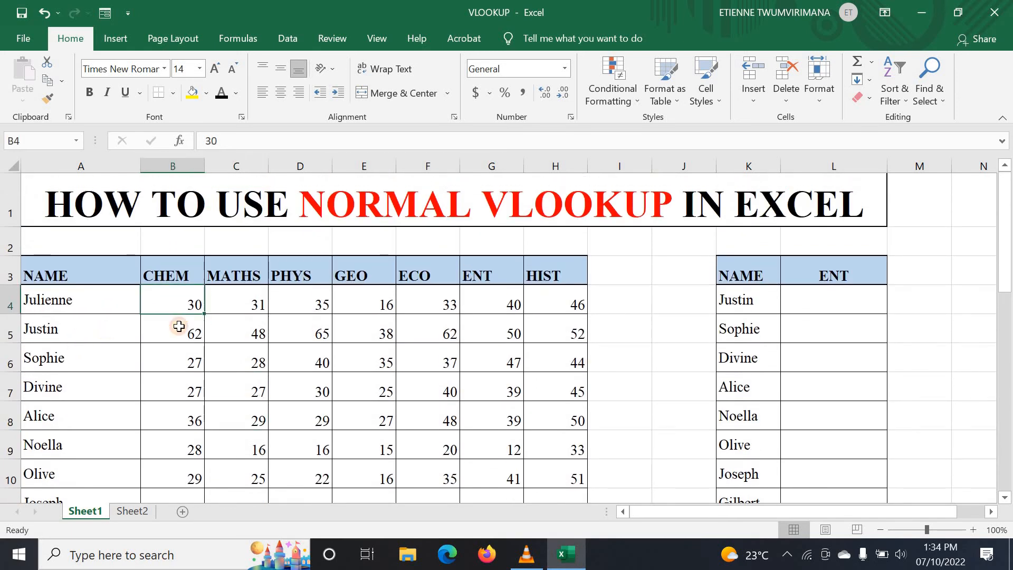
{"action": "left_click", "coordinate": [178, 327]}
{"action": "left_click", "coordinate": [196, 355]}
{"action": "left_click", "coordinate": [234, 353]}
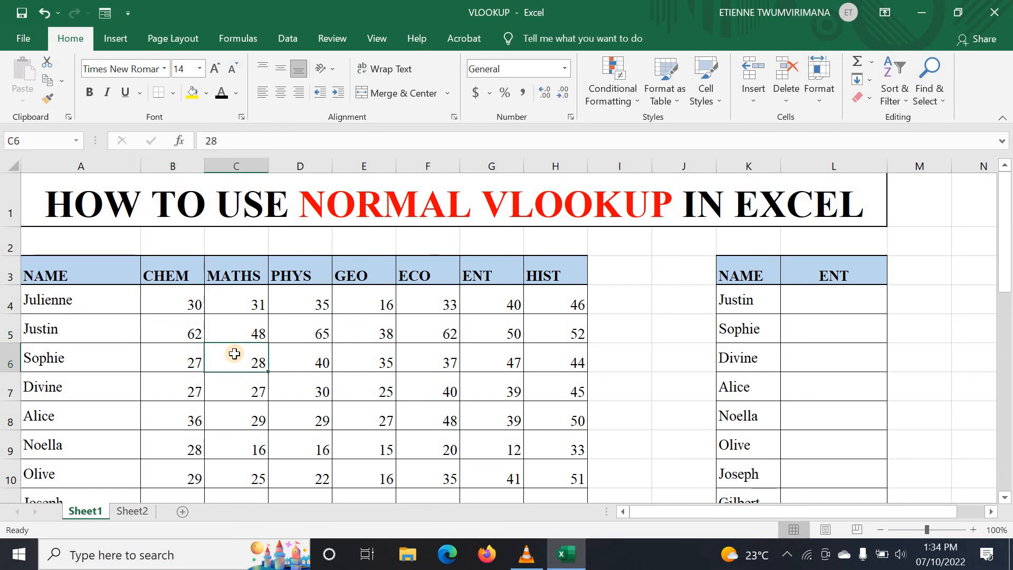
Review the subject headings from CHEM to HIST and the full list of student names in the main table.
{"action": "left_click", "coordinate": [144, 272]}
{"action": "left_click", "coordinate": [240, 278]}
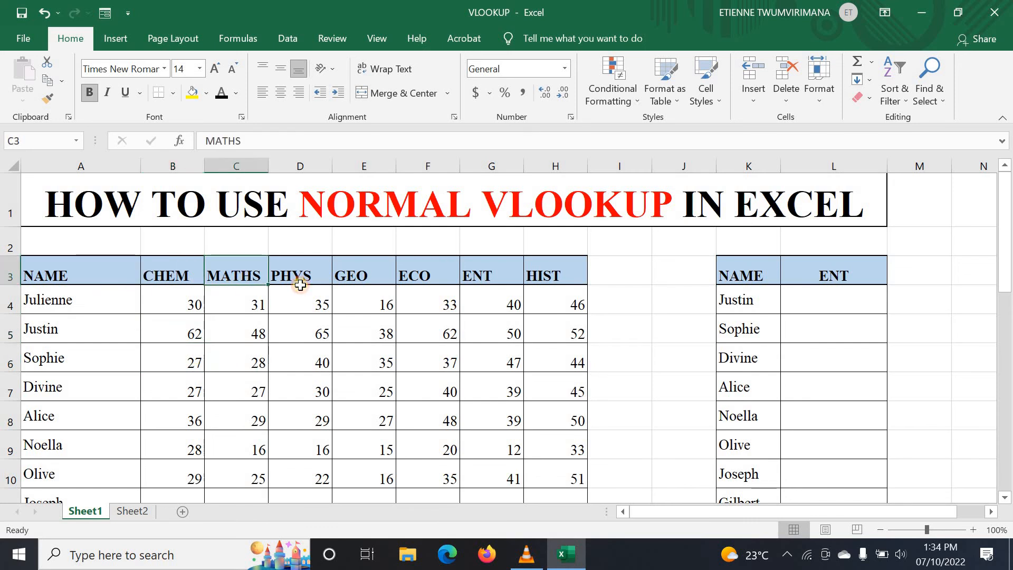
{"action": "left_click", "coordinate": [305, 285]}
{"action": "left_click", "coordinate": [353, 272]}
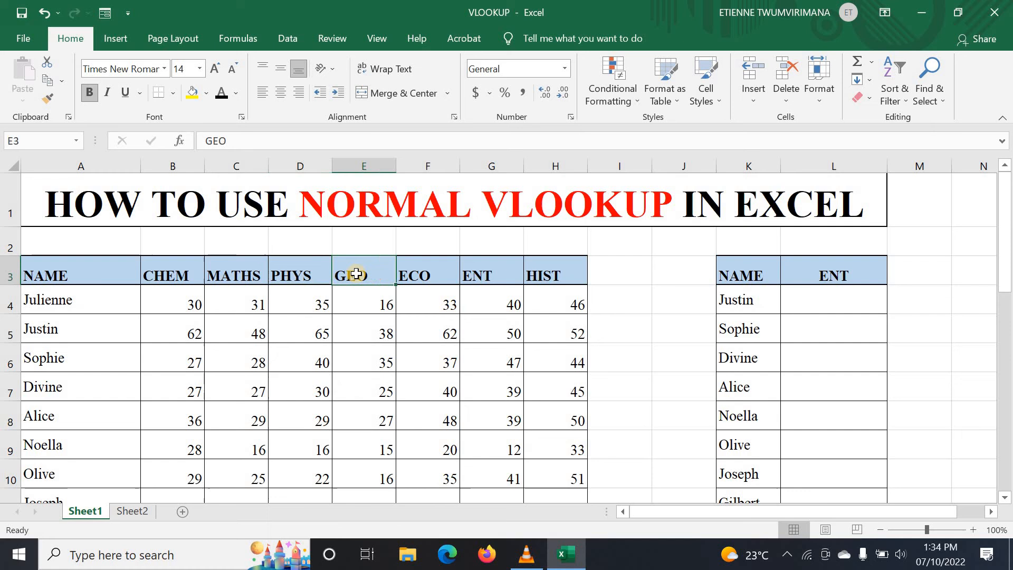
{"action": "left_click", "coordinate": [169, 270]}
{"action": "left_click", "coordinate": [225, 269]}
{"action": "left_click", "coordinate": [312, 275]}
{"action": "left_click", "coordinate": [354, 275]}
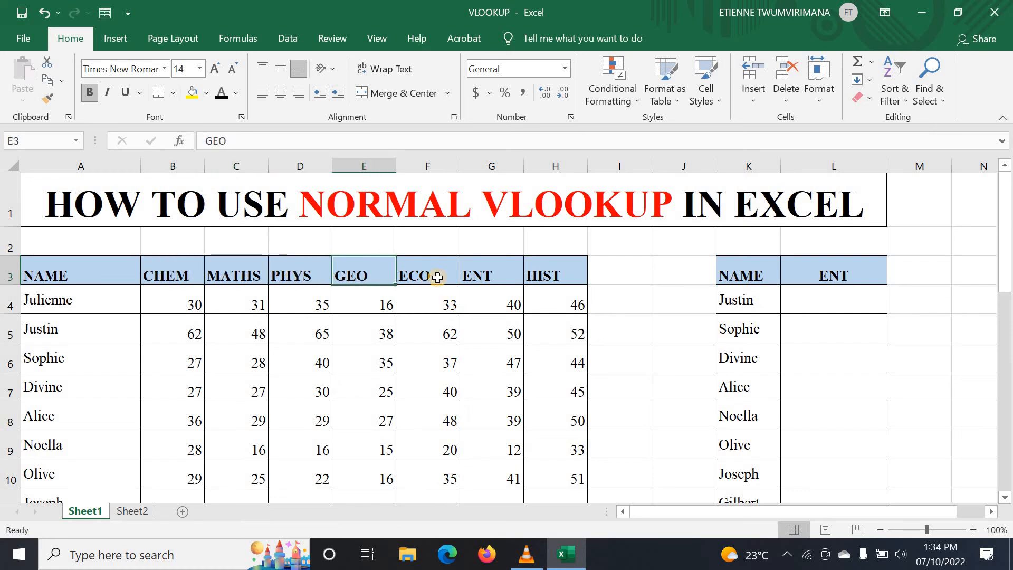
{"action": "left_click", "coordinate": [437, 278]}
{"action": "left_click", "coordinate": [481, 270]}
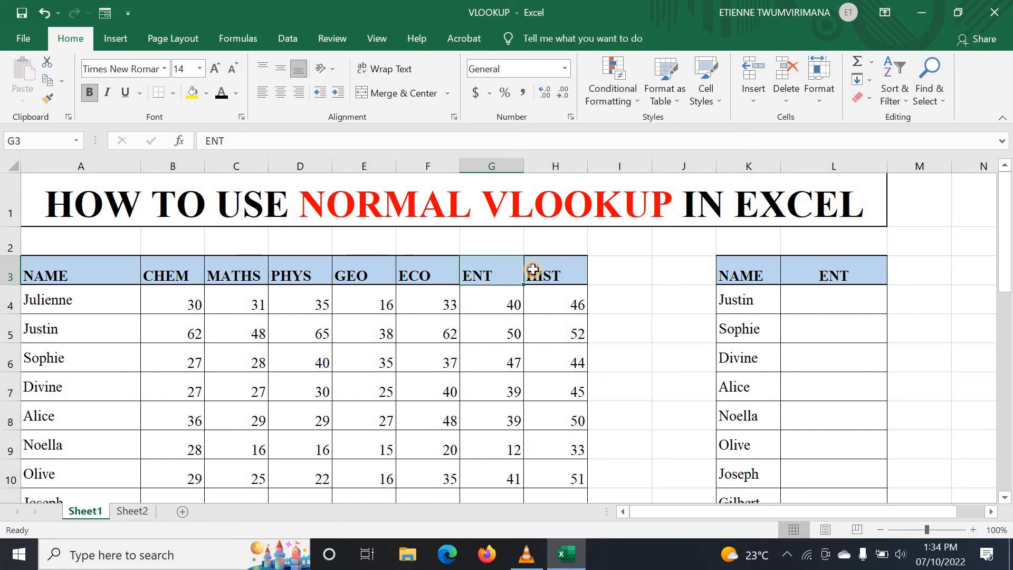
{"action": "left_click", "coordinate": [533, 270]}
{"action": "left_click", "coordinate": [65, 310]}
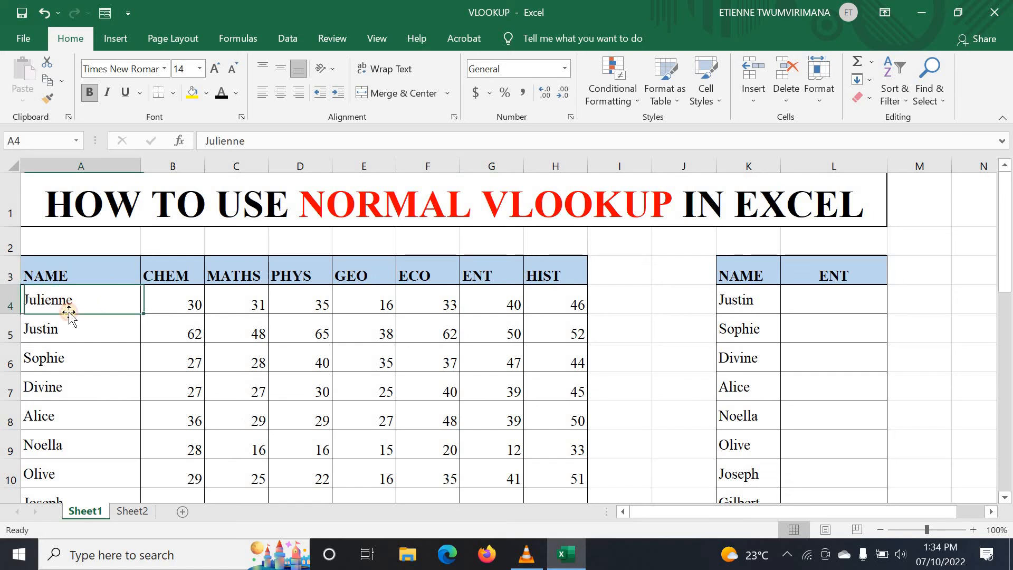
{"action": "left_click", "coordinate": [100, 330]}
{"action": "scroll", "coordinate": [87, 330], "scroll_direction": "down", "scroll_amount": 8}
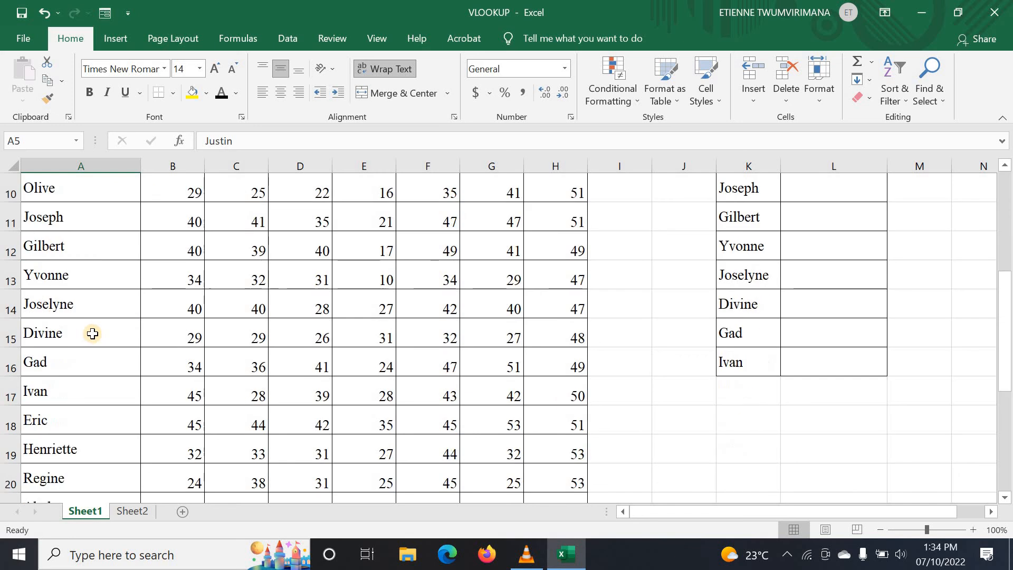
{"action": "scroll", "coordinate": [87, 328], "scroll_direction": "up", "scroll_amount": 8}
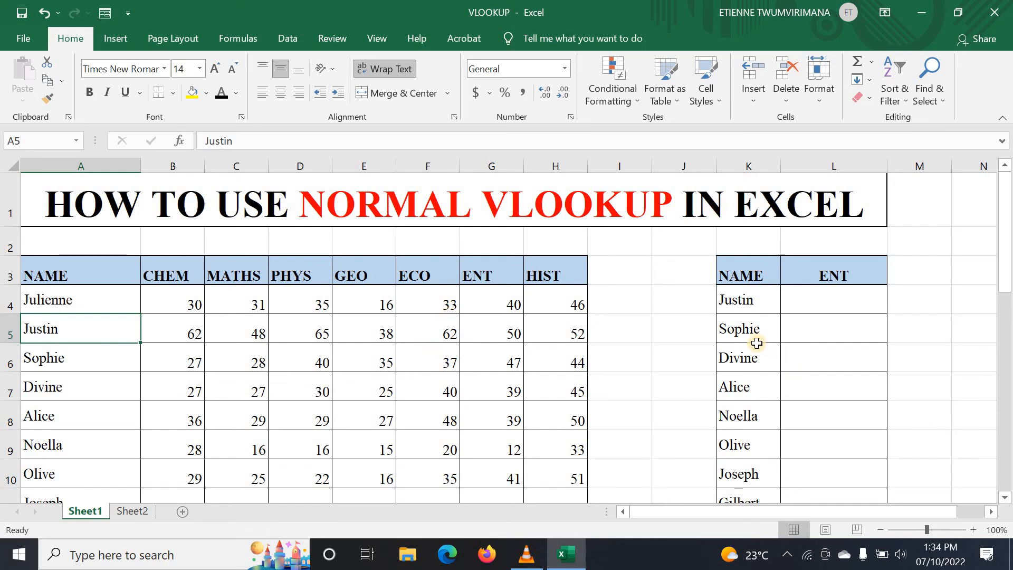
Examine the names and empty ENT column of the lookup table in columns K and L, comparing them with the main marks table.
{"action": "left_click", "coordinate": [754, 327]}
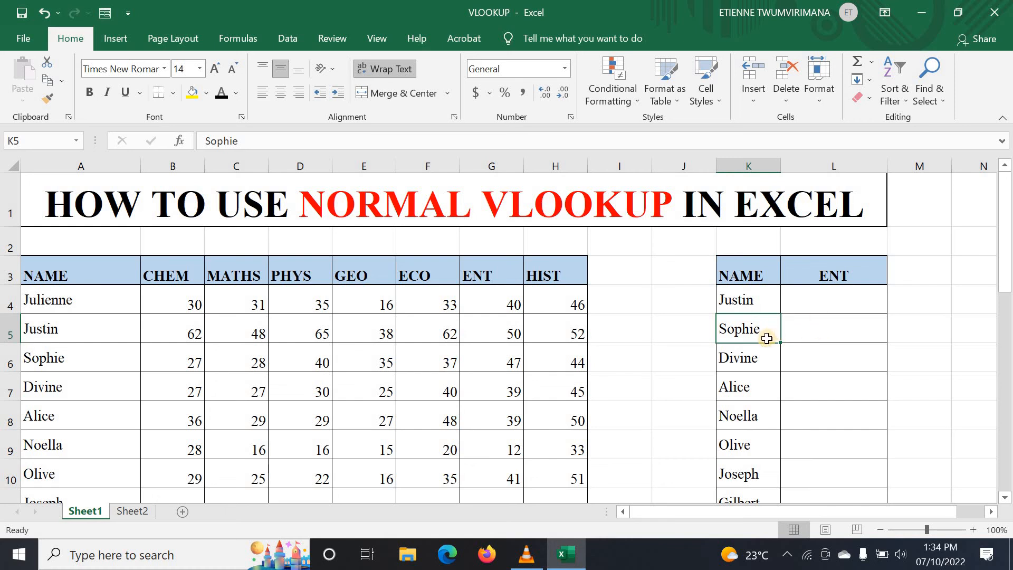
{"action": "left_click", "coordinate": [771, 349]}
{"action": "left_click", "coordinate": [765, 324]}
{"action": "left_click", "coordinate": [808, 277]}
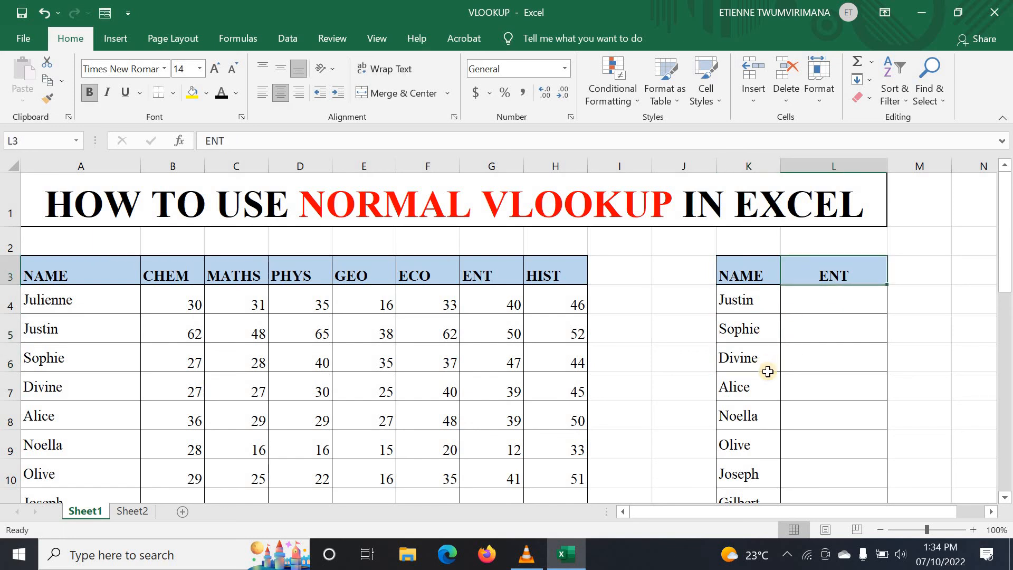
{"action": "left_click", "coordinate": [766, 378]}
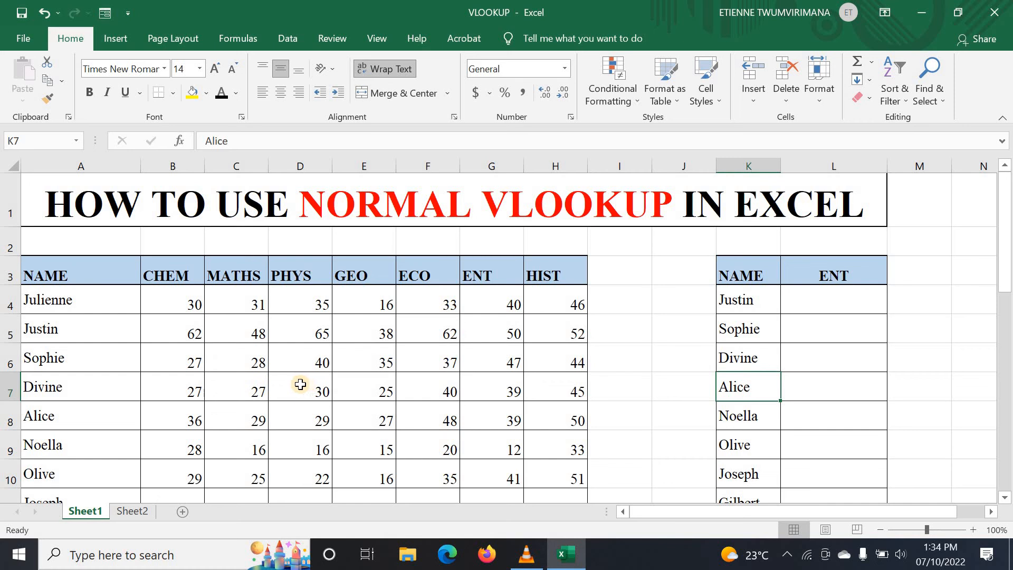
{"action": "left_click", "coordinate": [850, 361]}
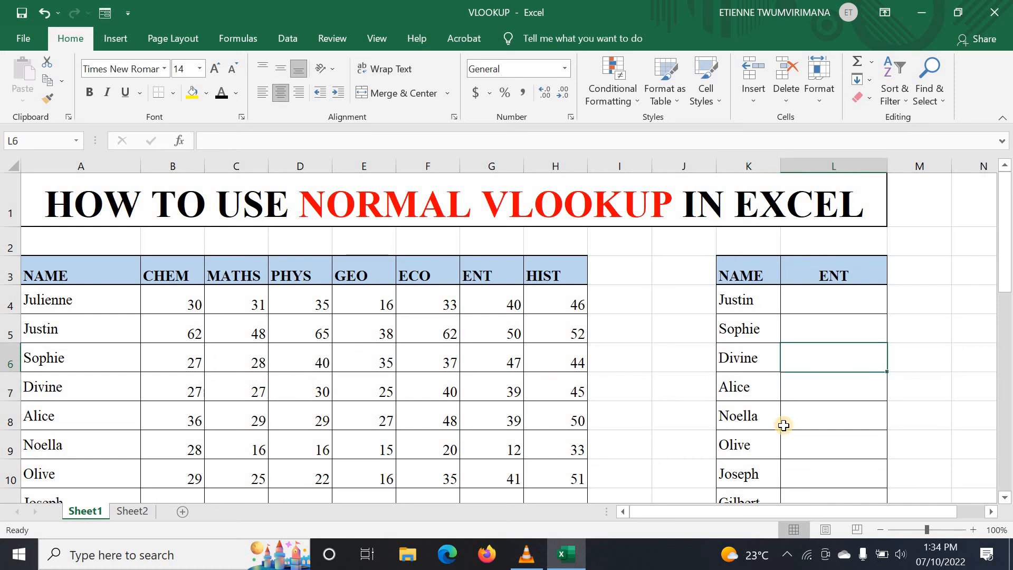
{"action": "left_click", "coordinate": [783, 425]}
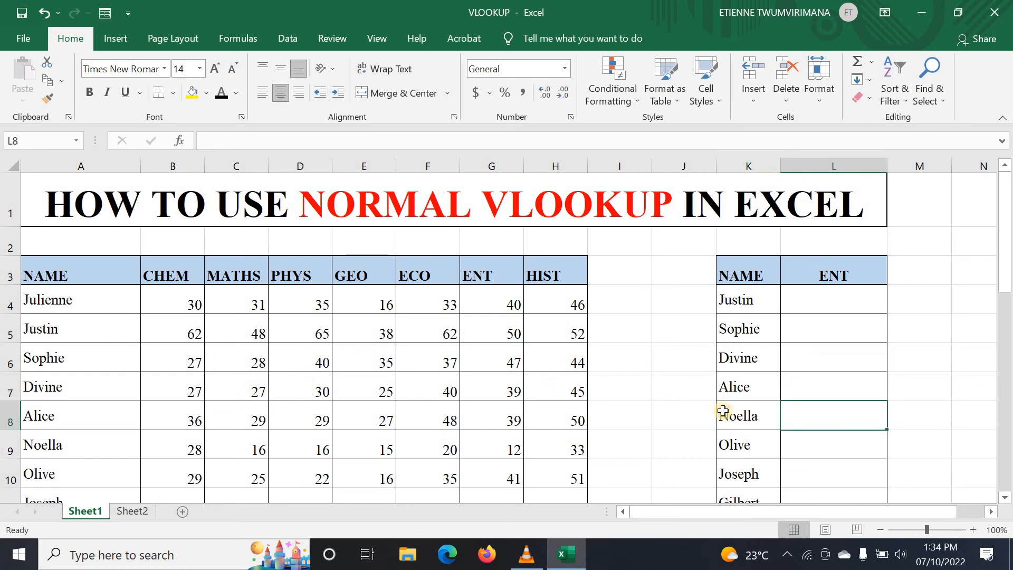
{"action": "left_click", "coordinate": [810, 295]}
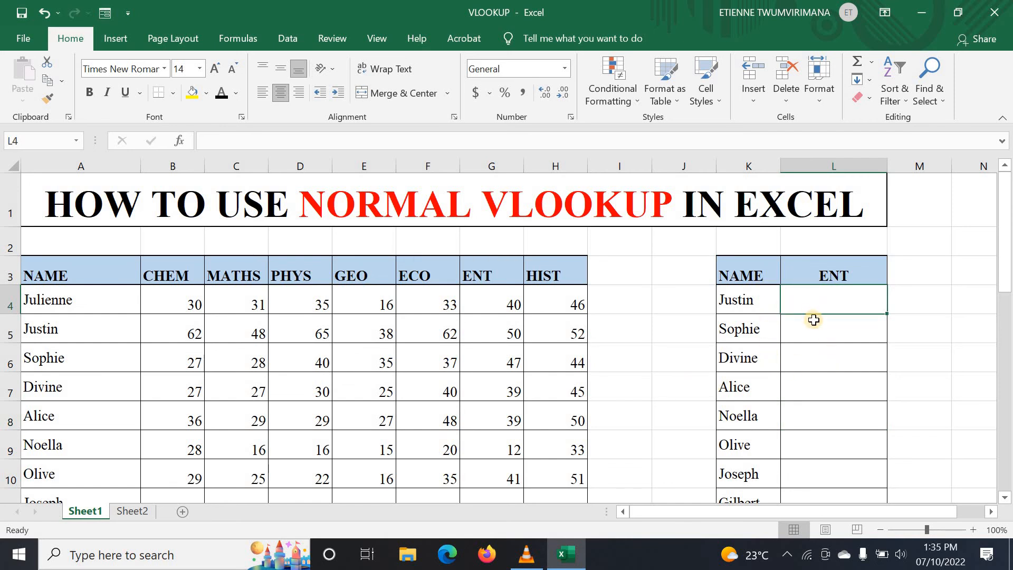
{"action": "scroll", "coordinate": [766, 388], "scroll_direction": "down", "scroll_amount": 2}
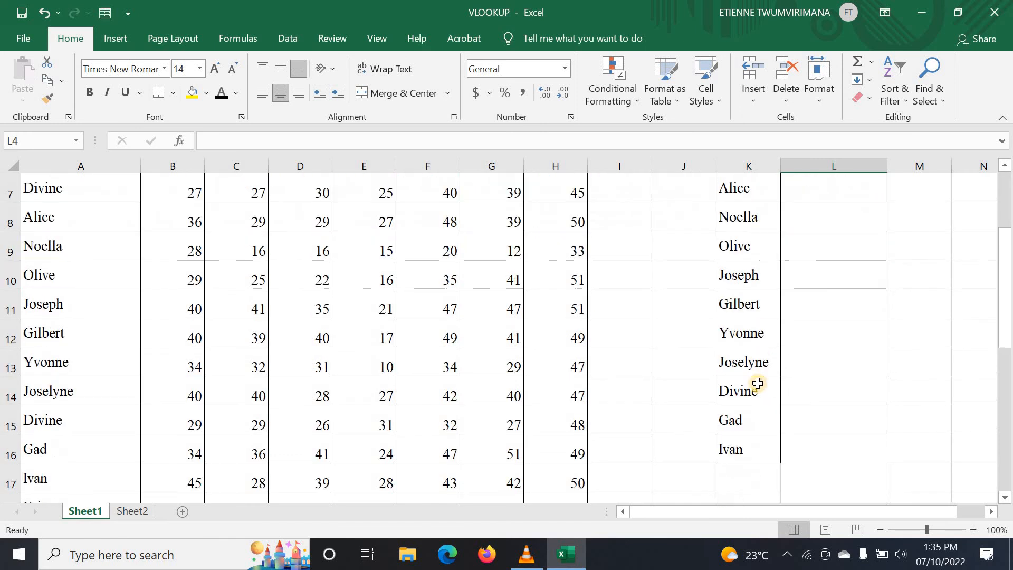
{"action": "scroll", "coordinate": [757, 389], "scroll_direction": "up", "scroll_amount": 2}
{"action": "left_click", "coordinate": [737, 303]}
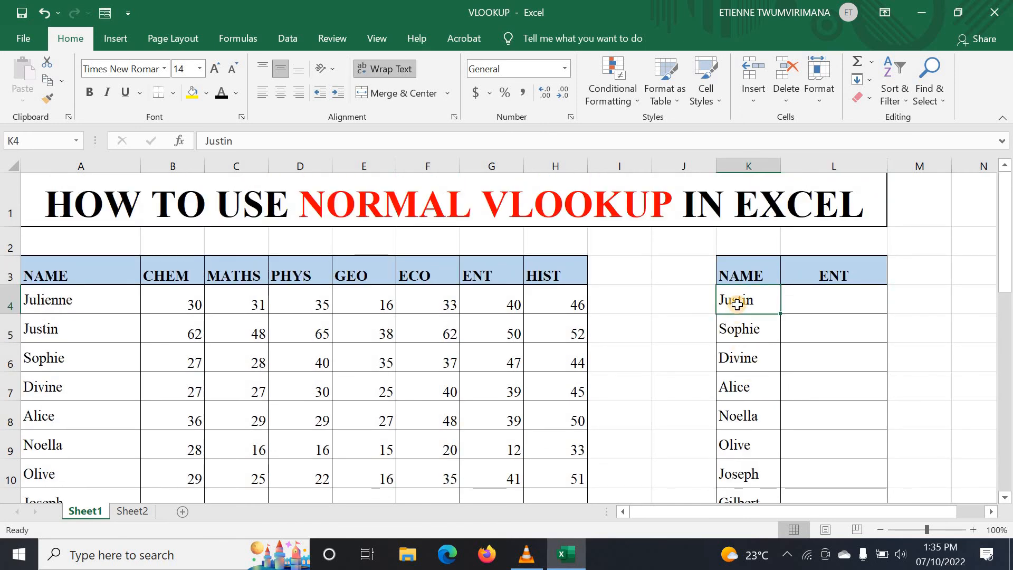
{"action": "left_click", "coordinate": [755, 338]}
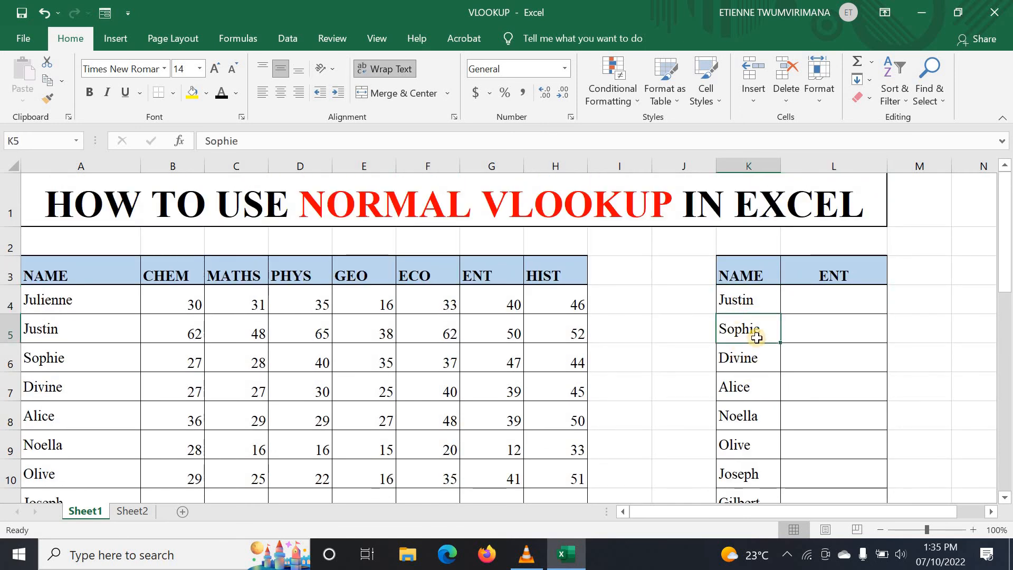
{"action": "left_click", "coordinate": [754, 358]}
{"action": "left_click", "coordinate": [754, 386]}
{"action": "left_click", "coordinate": [756, 416]}
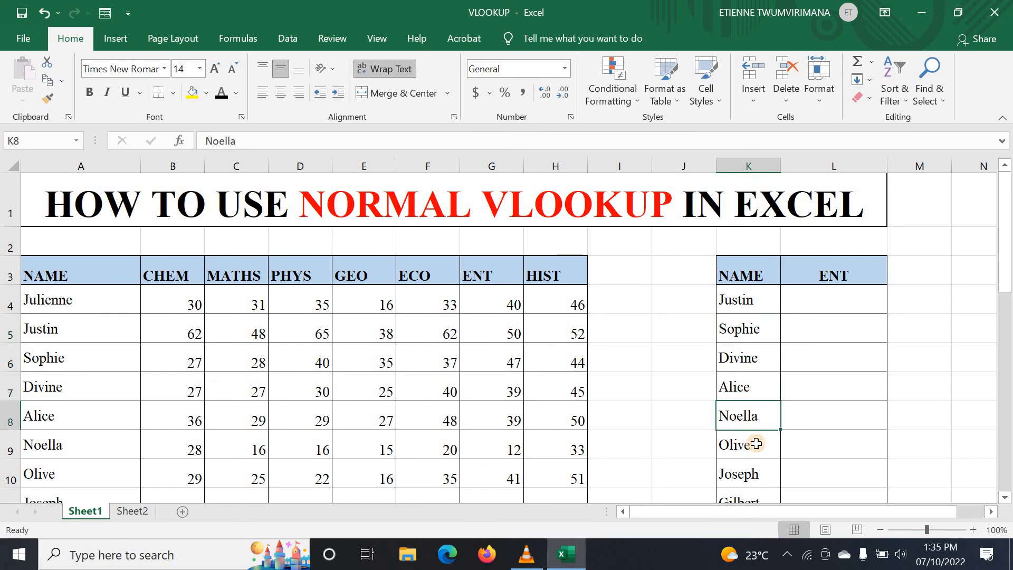
{"action": "left_click", "coordinate": [757, 444]}
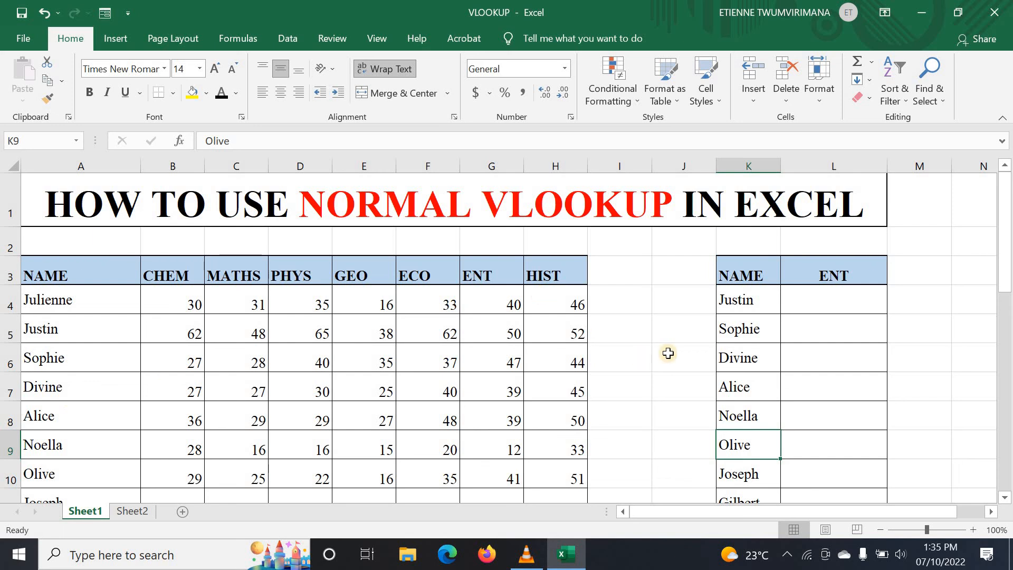
{"action": "left_click", "coordinate": [796, 304]}
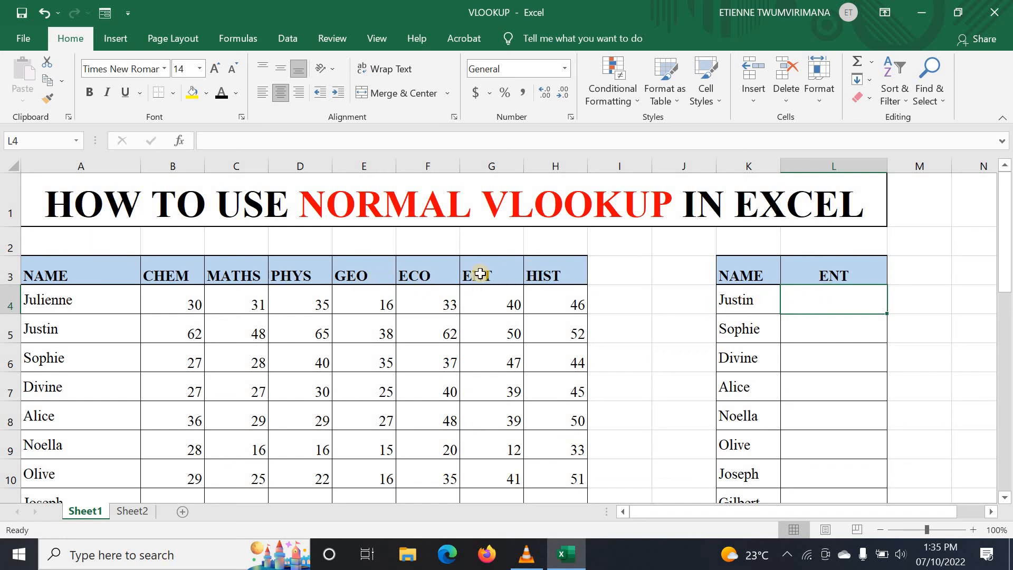
{"action": "left_click_drag", "start_coordinate": [79, 277], "coordinate": [238, 473]}
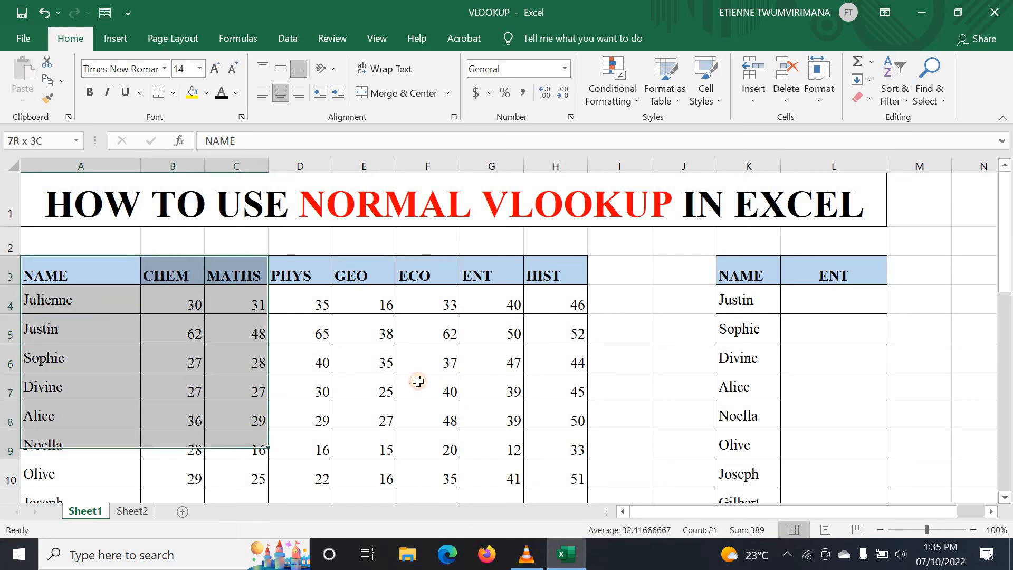
{"action": "left_click", "coordinate": [612, 369]}
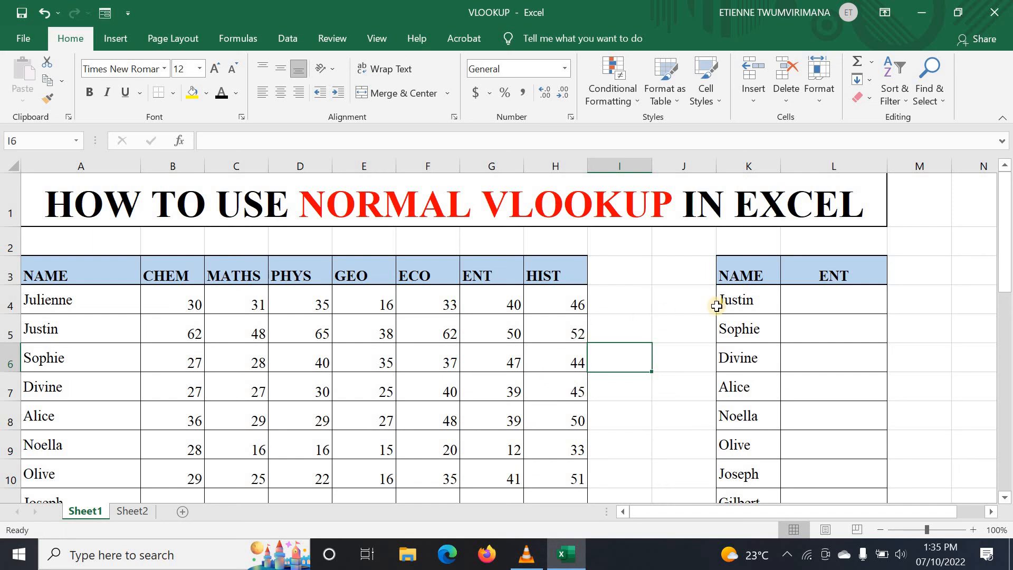
{"action": "left_click", "coordinate": [810, 298]}
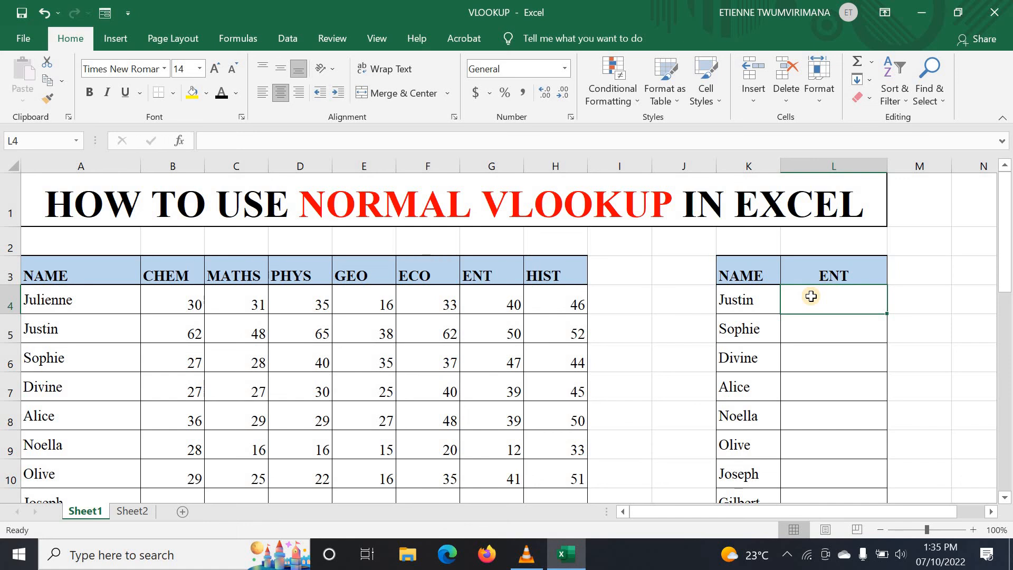
{"action": "type", "text": "="}
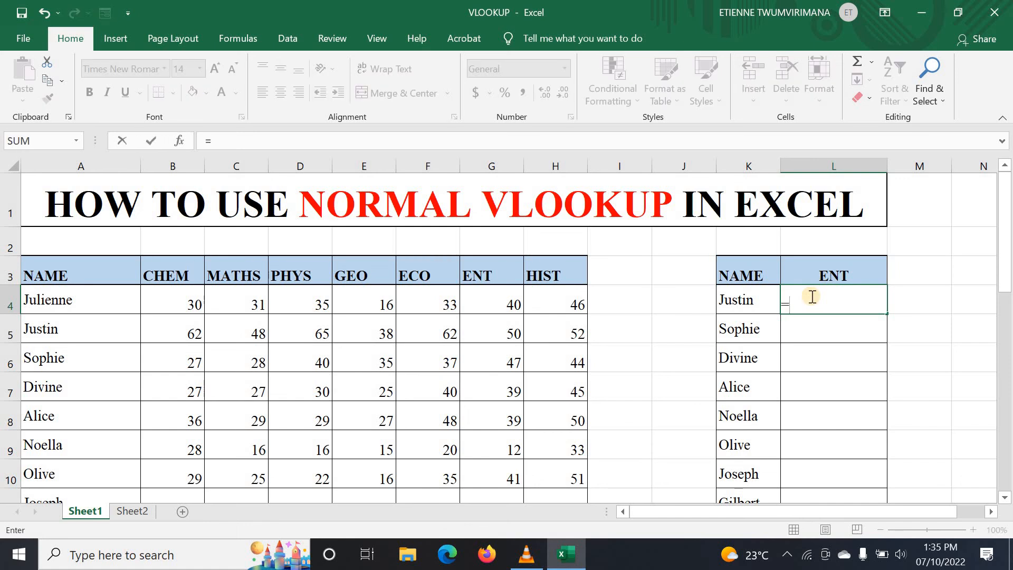
{"action": "type", "text": "vloo"}
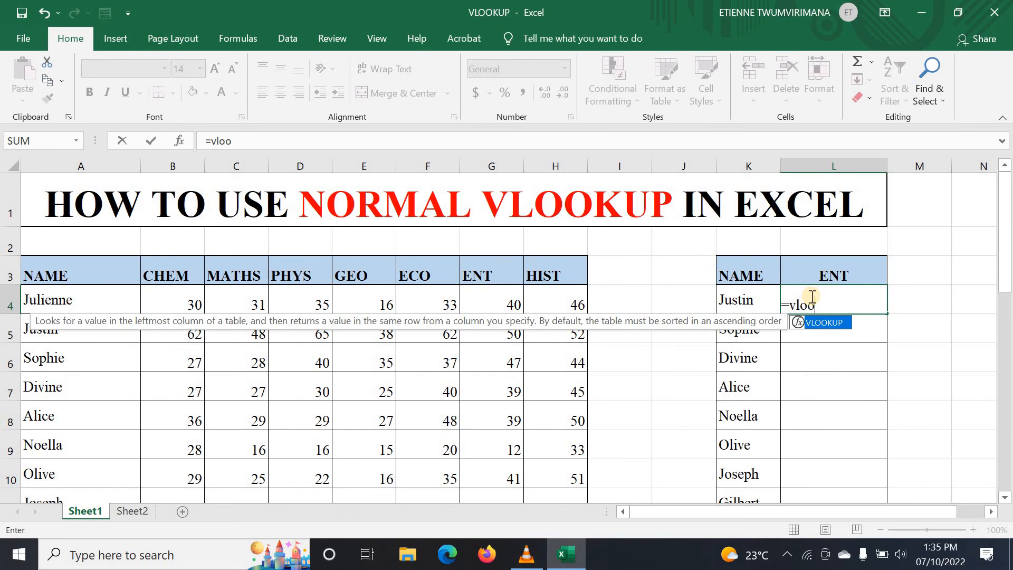
{"action": "double_click", "coordinate": [819, 323]}
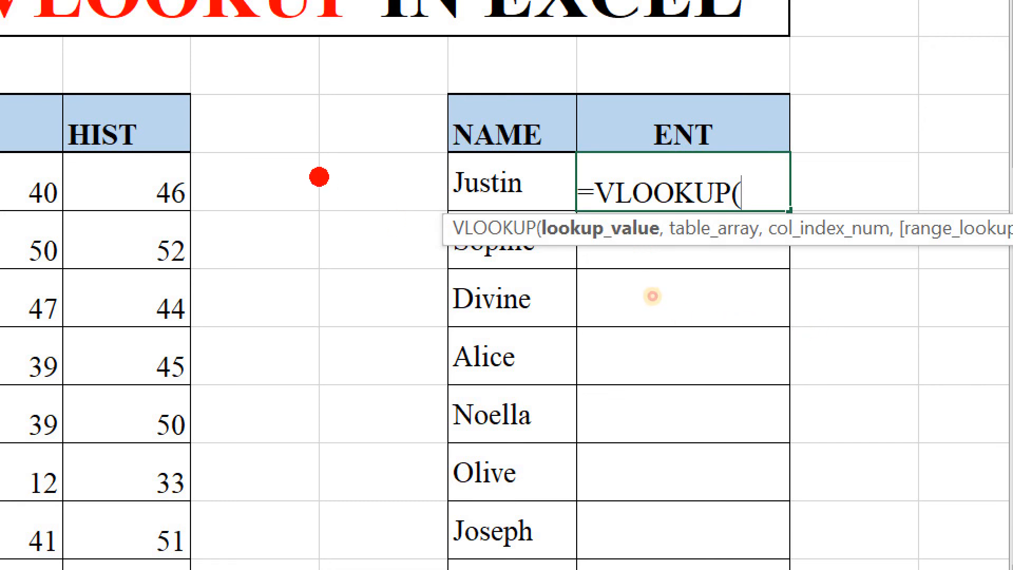
{"action": "left_click_drag", "start_coordinate": [319, 177], "coordinate": [432, 176]}
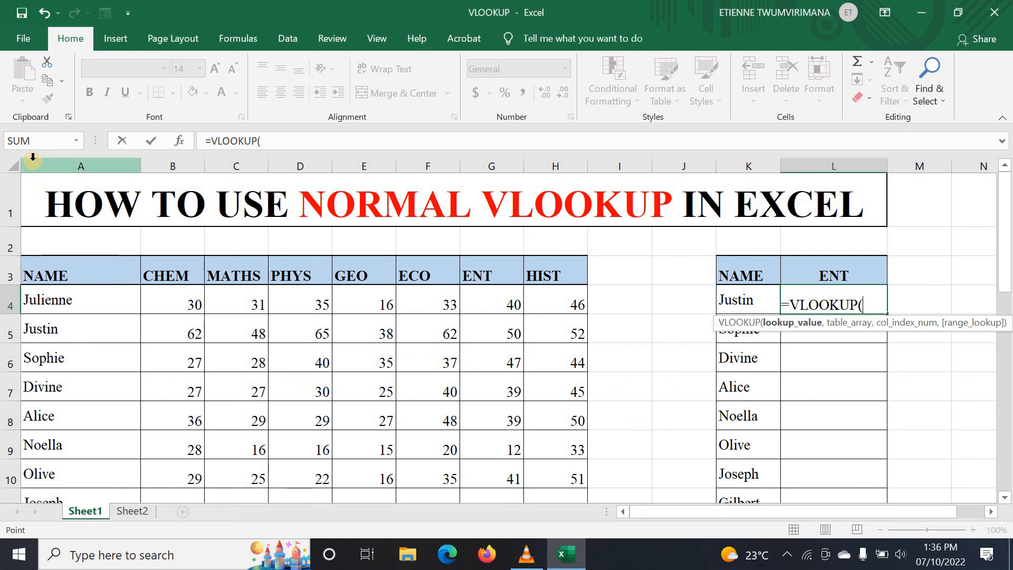
{"action": "left_click_drag", "start_coordinate": [33, 157], "coordinate": [833, 166]}
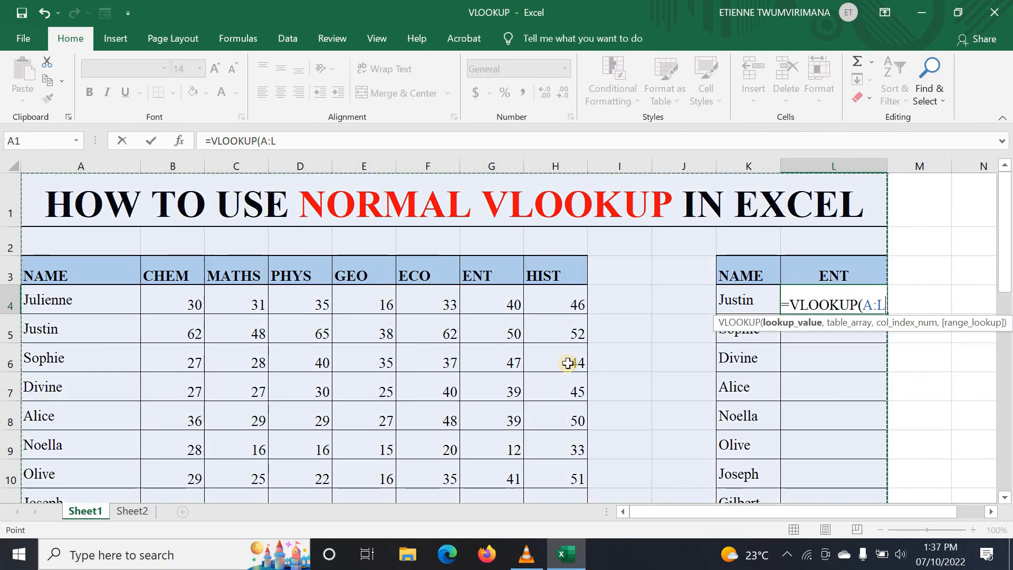
{"action": "left_click", "coordinate": [617, 363]}
{"action": "left_click", "coordinate": [656, 363]}
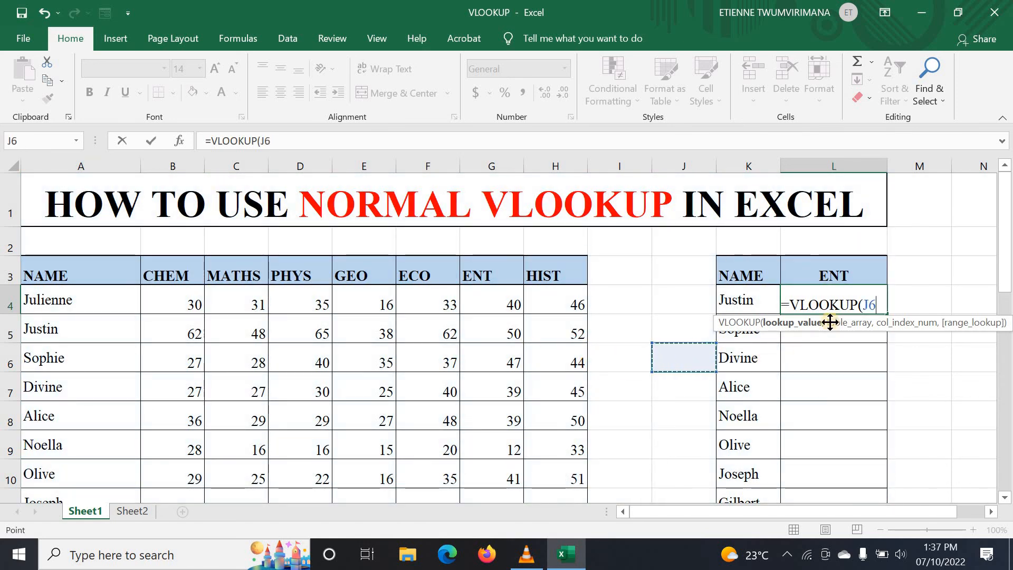
{"action": "key", "text": "BackSpace"}
{"action": "key", "text": "BackSpace"}
{"action": "key", "text": "BackSpace"}
{"action": "key", "text": "BackSpace"}
{"action": "key", "text": "BackSpace"}
{"action": "key", "text": "BackSpace"}
{"action": "key", "text": "BackSpace"}
{"action": "key", "text": "BackSpace"}
{"action": "key", "text": "BackSpace"}
{"action": "key", "text": "BackSpace"}
{"action": "key", "text": "BackSpace"}
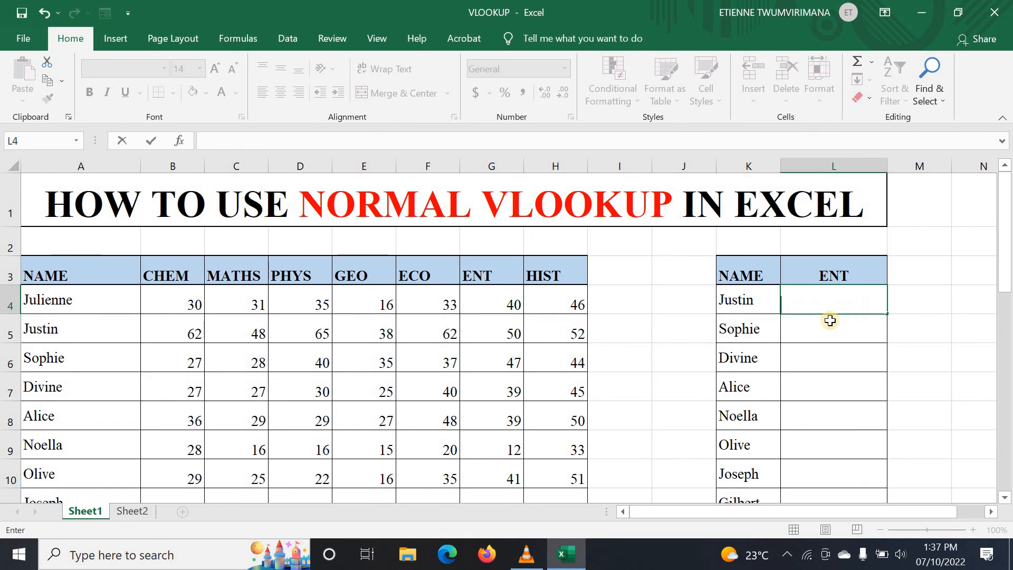
{"action": "key", "text": "Escape"}
{"action": "left_click", "coordinate": [638, 378]}
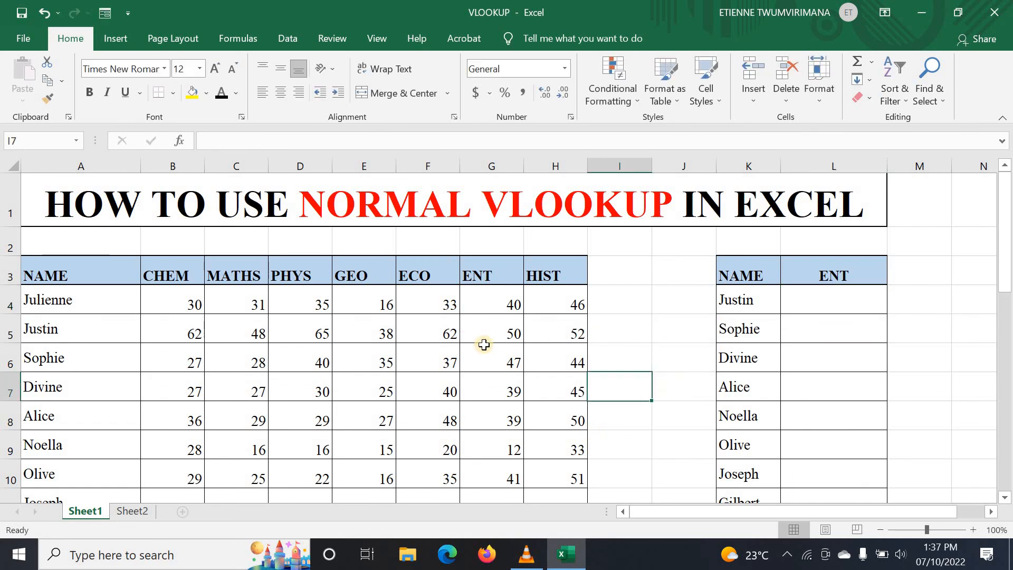
Number the main table's columns from 1 to 8 in cells A2 to H2, above the NAME to HIST headings.
{"action": "left_click", "coordinate": [67, 248]}
{"action": "type", "text": "1"}
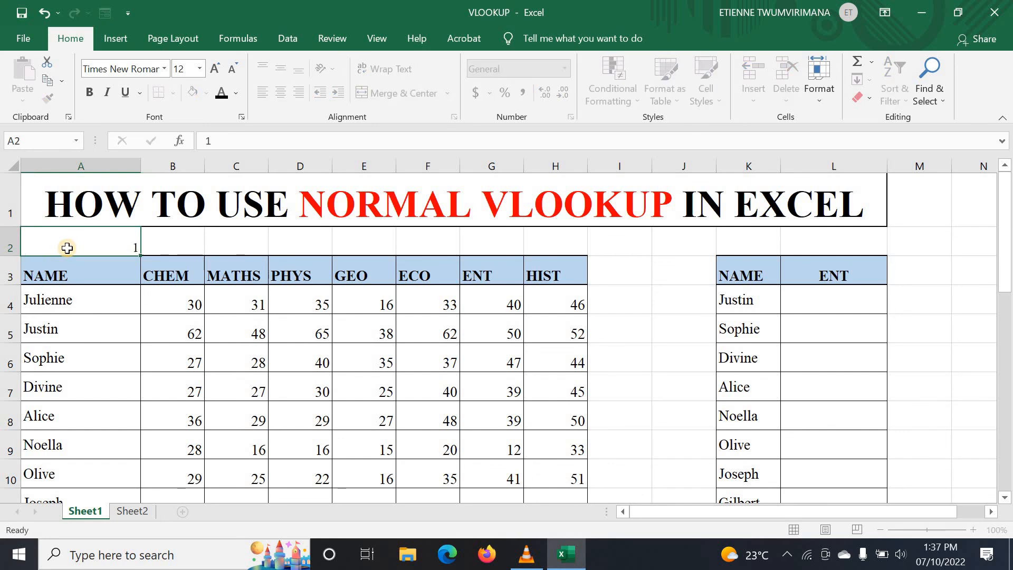
{"action": "key", "text": "Tab"}
{"action": "type", "text": "2"}
{"action": "key", "text": "Tab"}
{"action": "type", "text": "3"}
{"action": "key", "text": "Tab"}
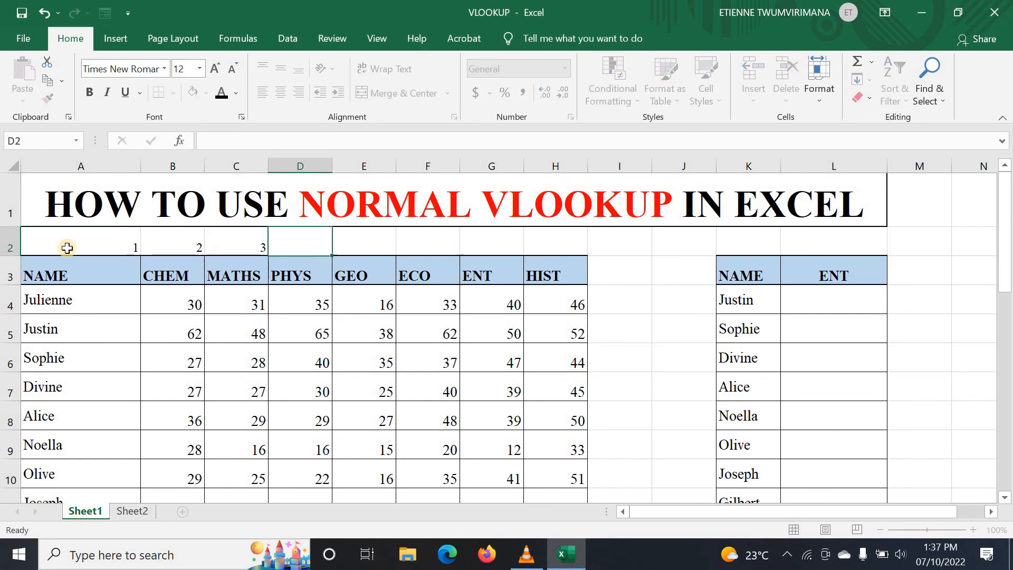
{"action": "type", "text": "4"}
{"action": "key", "text": "Tab"}
{"action": "type", "text": "5"}
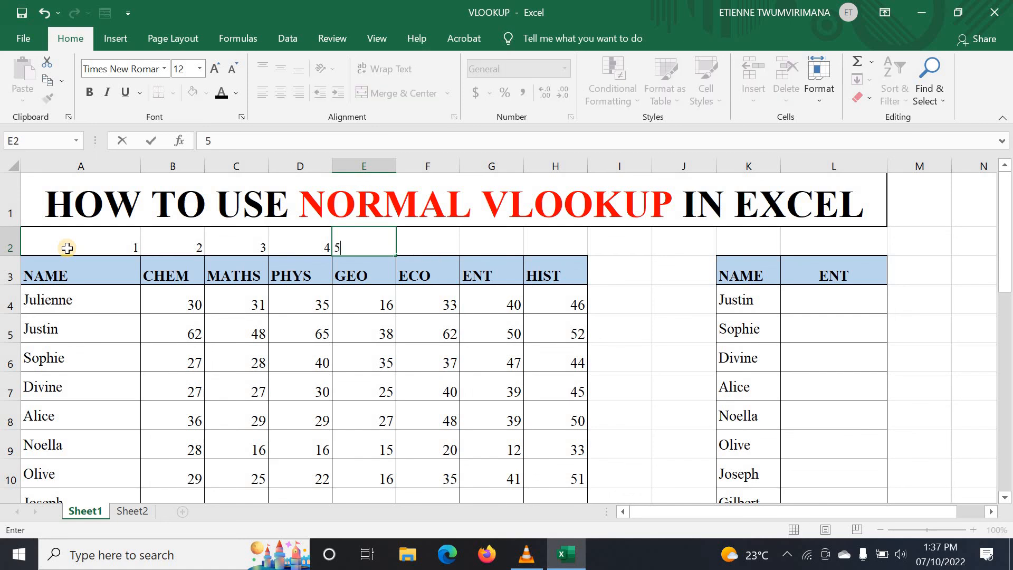
{"action": "key", "text": "Tab"}
{"action": "type", "text": "6"}
{"action": "key", "text": "Tab"}
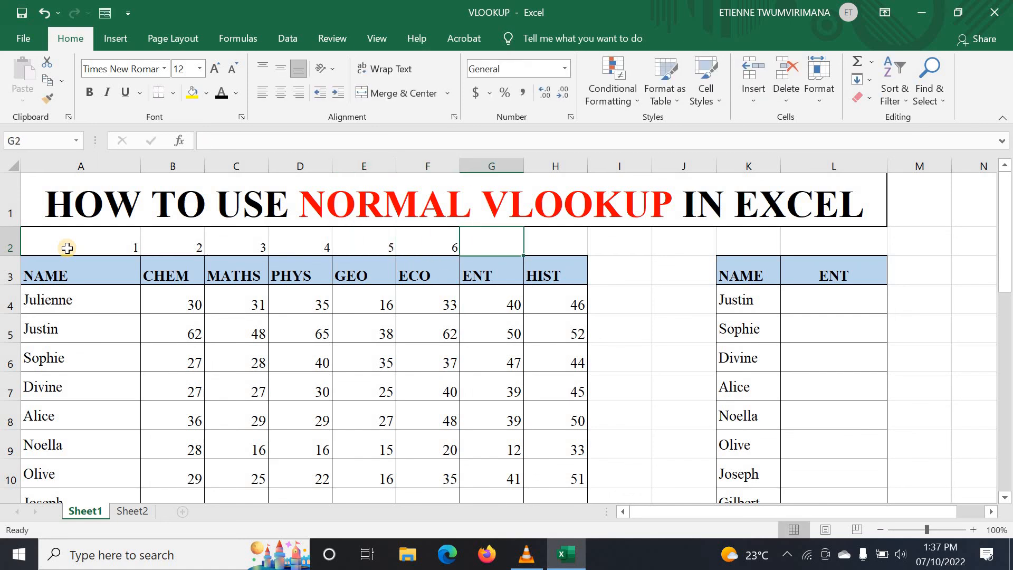
{"action": "type", "text": "7"}
{"action": "key", "text": "Tab"}
{"action": "type", "text": "8"}
{"action": "key", "text": "Tab"}
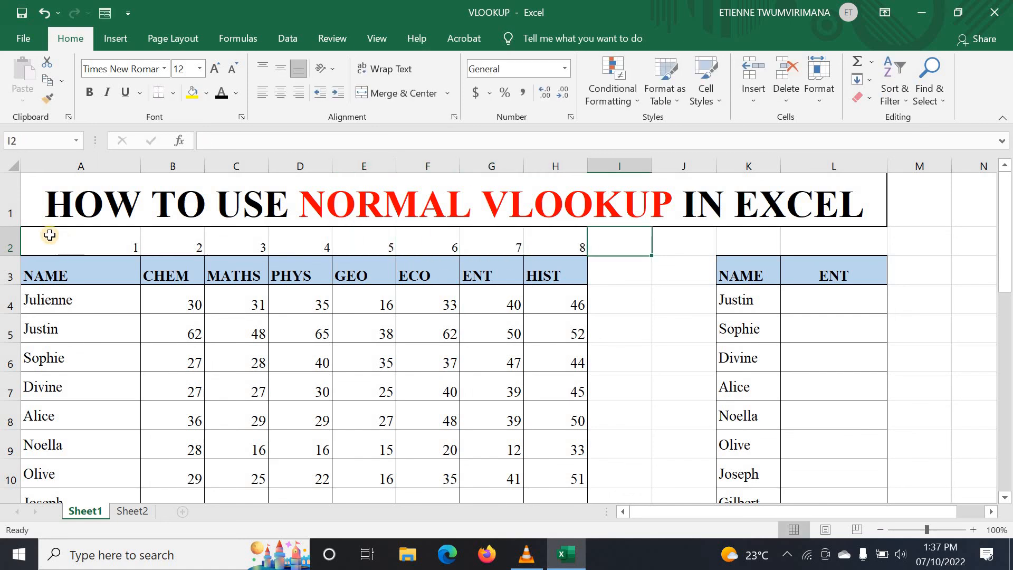
Clear the contents of the column numbers in A2:H2 above the main table.
{"action": "left_click", "coordinate": [80, 240]}
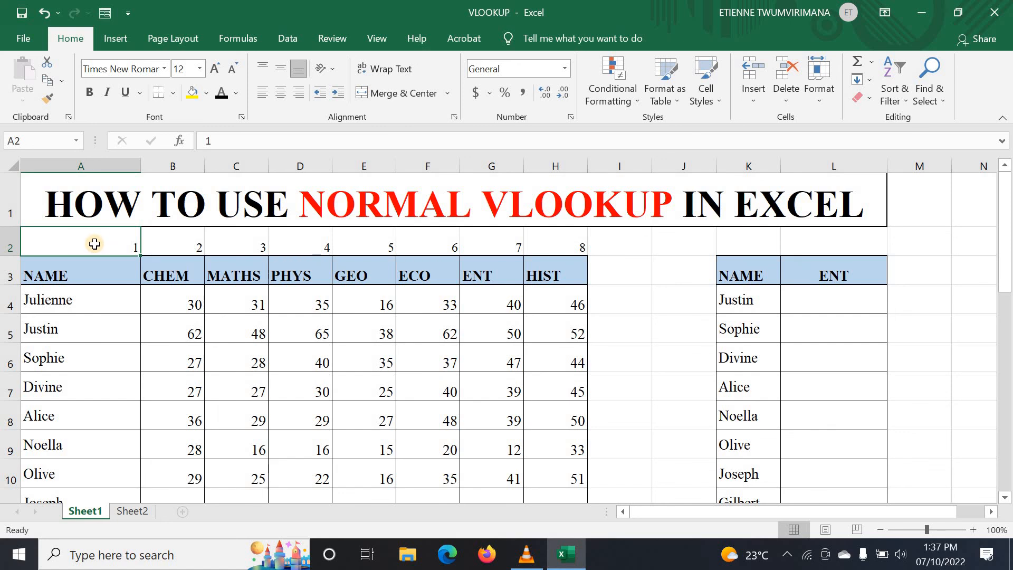
{"action": "left_click_drag", "start_coordinate": [95, 243], "coordinate": [579, 253]}
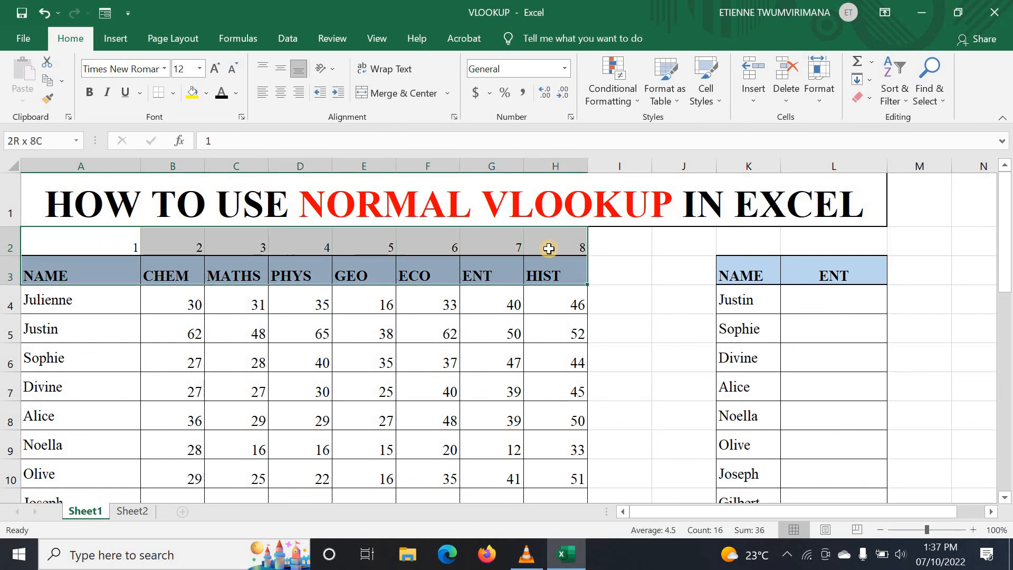
{"action": "left_click", "coordinate": [865, 98]}
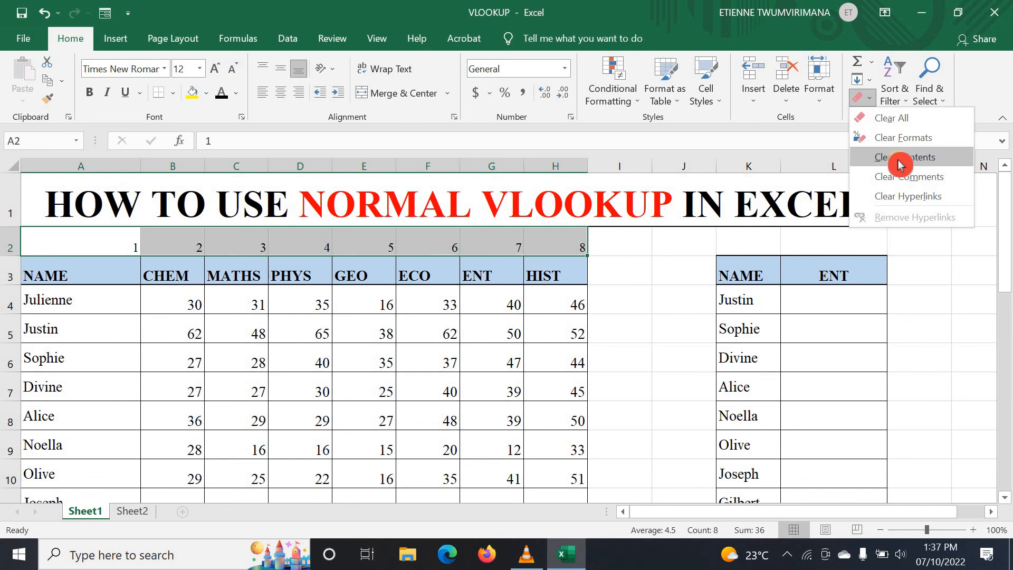
{"action": "left_click", "coordinate": [903, 156]}
{"action": "left_click", "coordinate": [237, 385]}
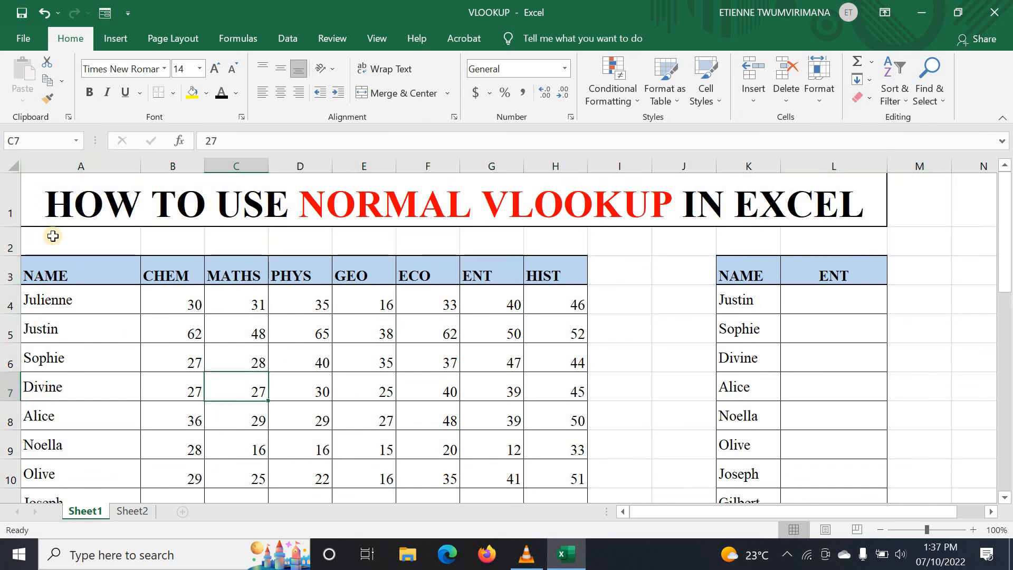
Insert one blank column before column A, ahead of the main table's NAME column.
{"action": "left_click", "coordinate": [47, 170]}
{"action": "right_click", "coordinate": [46, 170]}
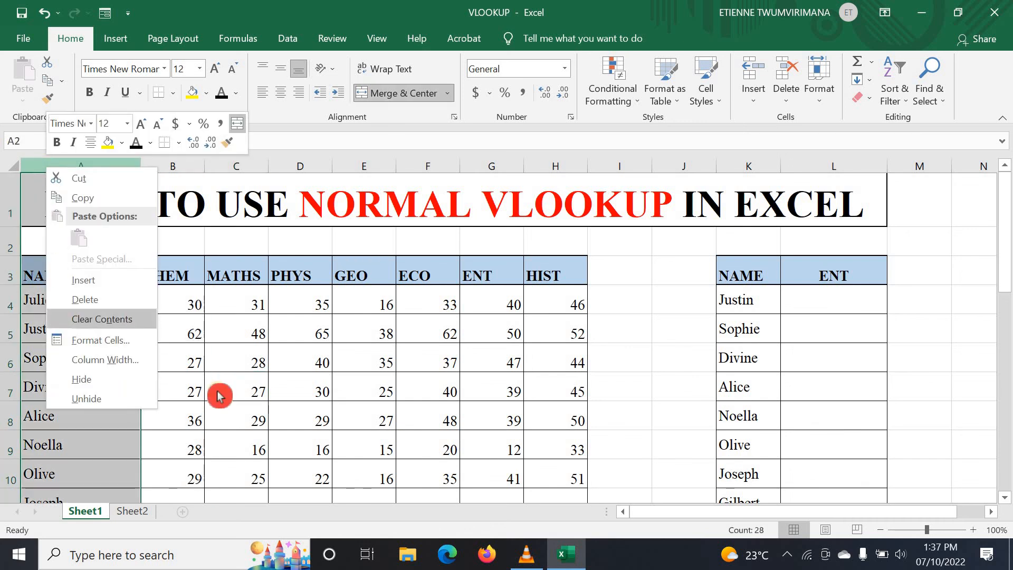
{"action": "left_click", "coordinate": [218, 393]}
{"action": "right_click", "coordinate": [47, 167]}
{"action": "left_click", "coordinate": [85, 278]}
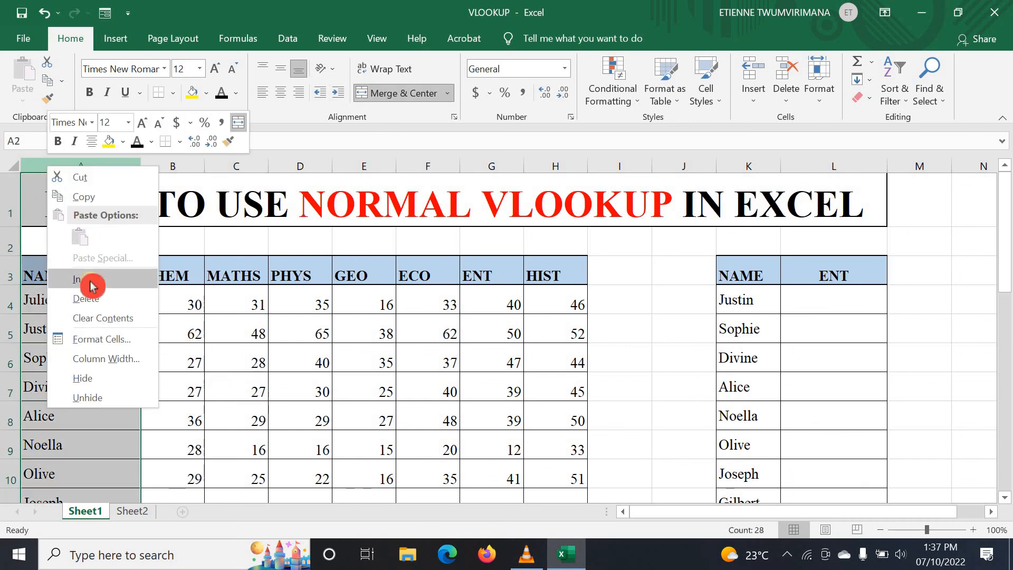
{"action": "left_click", "coordinate": [408, 364]}
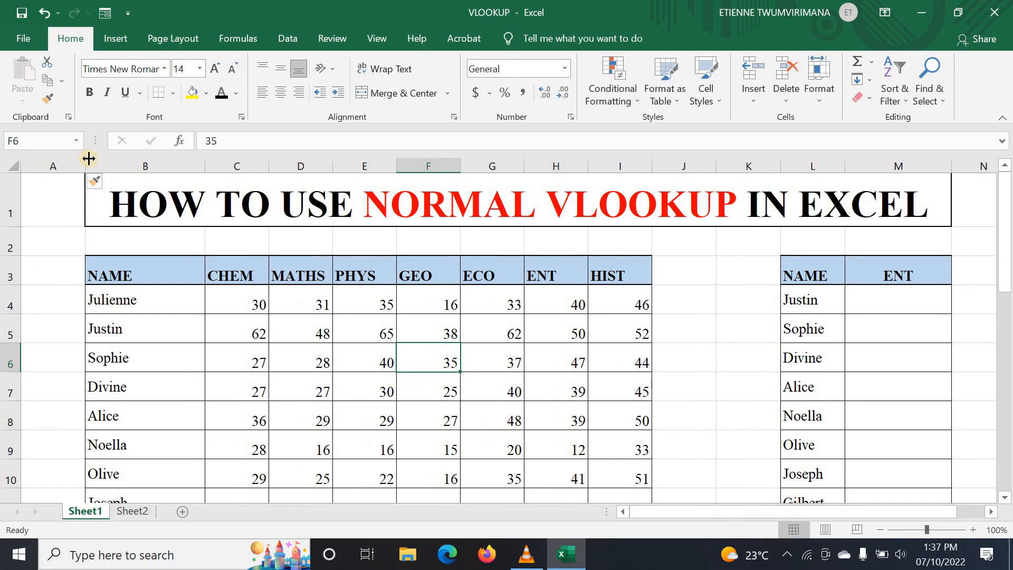
Insert two more blank columns ahead of the main table so that its NAME column moves to column D.
{"action": "left_click_drag", "start_coordinate": [65, 157], "coordinate": [120, 161]}
{"action": "right_click", "coordinate": [120, 161]}
{"action": "left_click", "coordinate": [152, 276]}
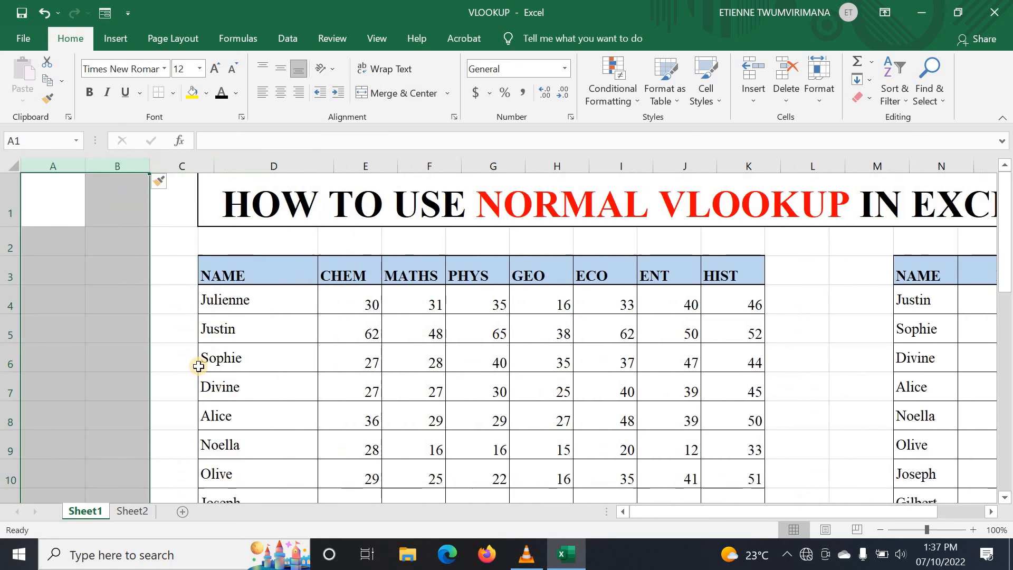
{"action": "left_click", "coordinate": [211, 364]}
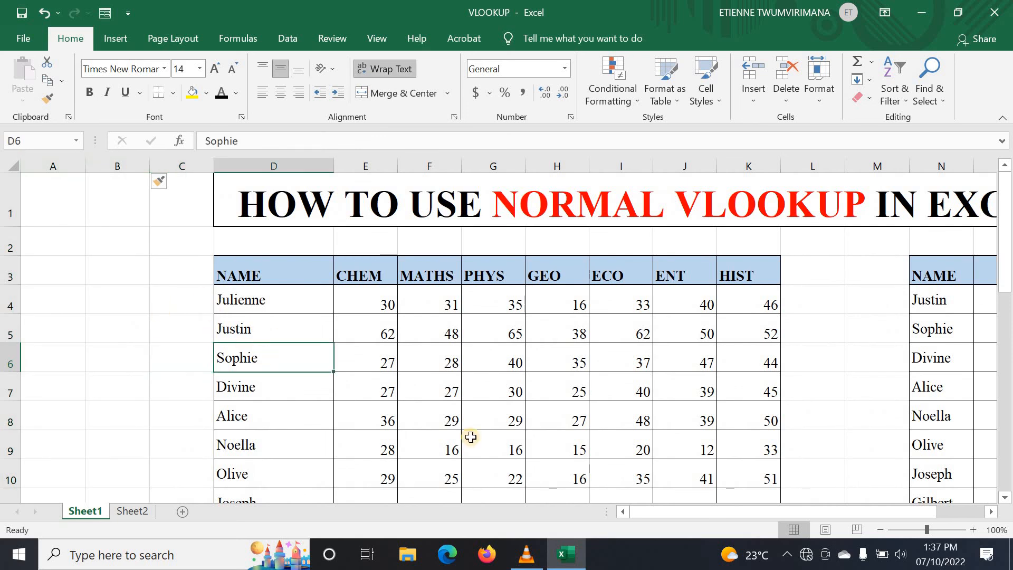
Examine the position of each main table column, counting from NAME in column D to HIST in column K.
{"action": "left_click_drag", "start_coordinate": [651, 513], "coordinate": [52, 183]}
{"action": "left_click", "coordinate": [117, 247]}
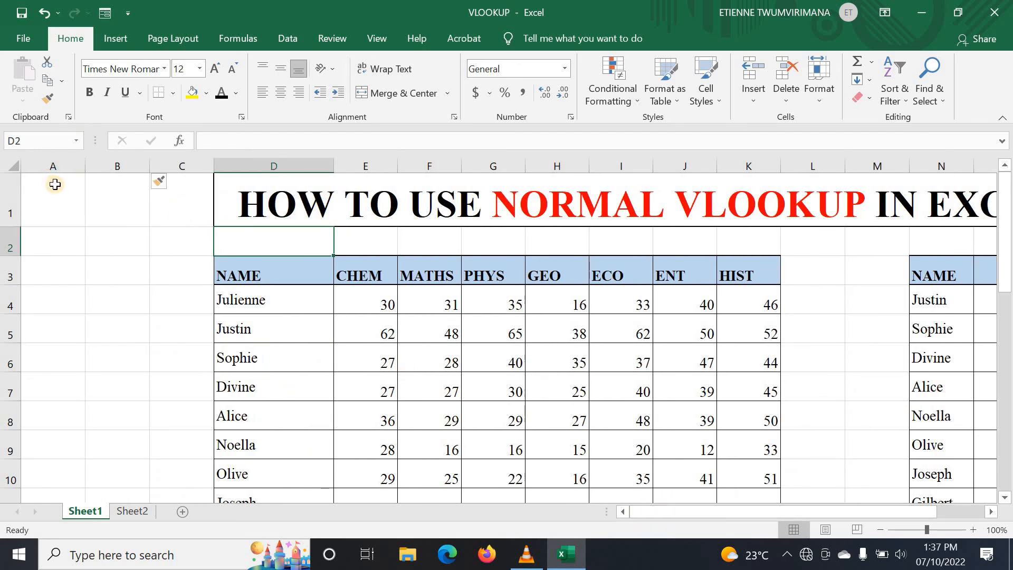
{"action": "left_click", "coordinate": [438, 247]}
{"action": "left_click", "coordinate": [501, 246]}
{"action": "left_click", "coordinate": [560, 245]}
{"action": "left_click", "coordinate": [616, 245]}
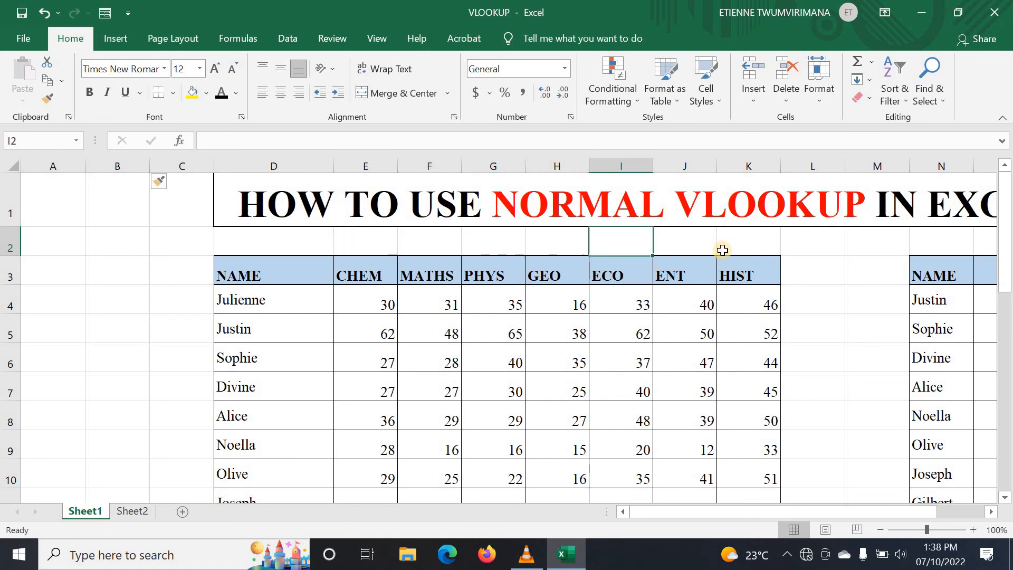
{"action": "left_click", "coordinate": [722, 250]}
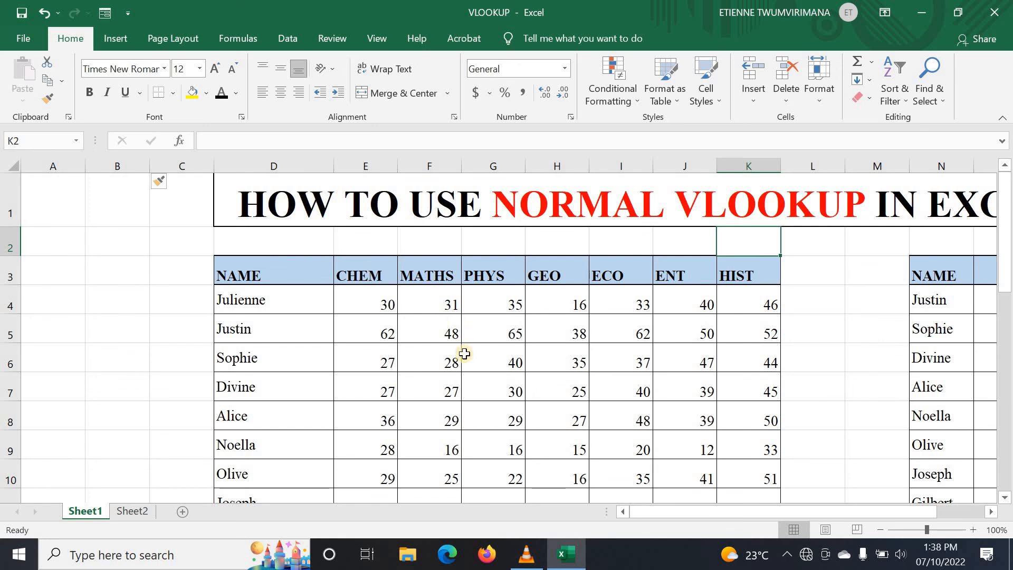
Start a VLOOKUP formula in O4, the first empty ENT cell, with N4 as the lookup value.
{"action": "left_click_drag", "start_coordinate": [651, 520], "coordinate": [739, 485]}
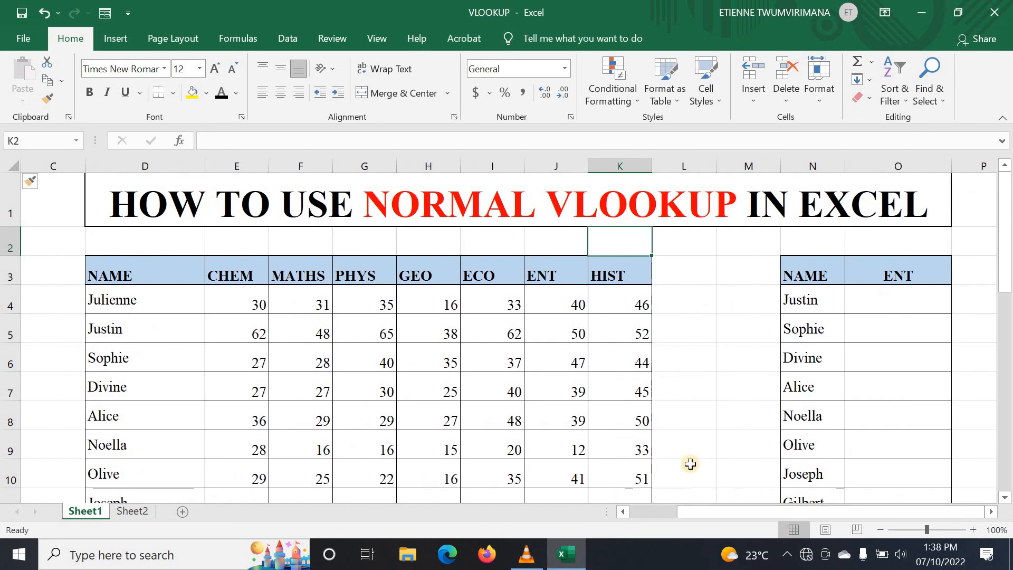
{"action": "left_click", "coordinate": [894, 305]}
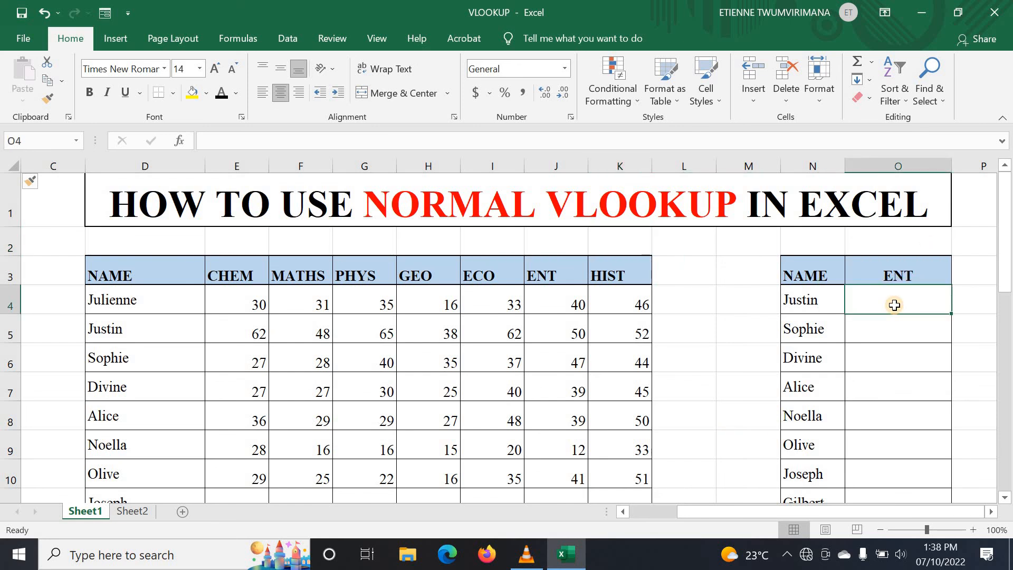
{"action": "type", "text": "="}
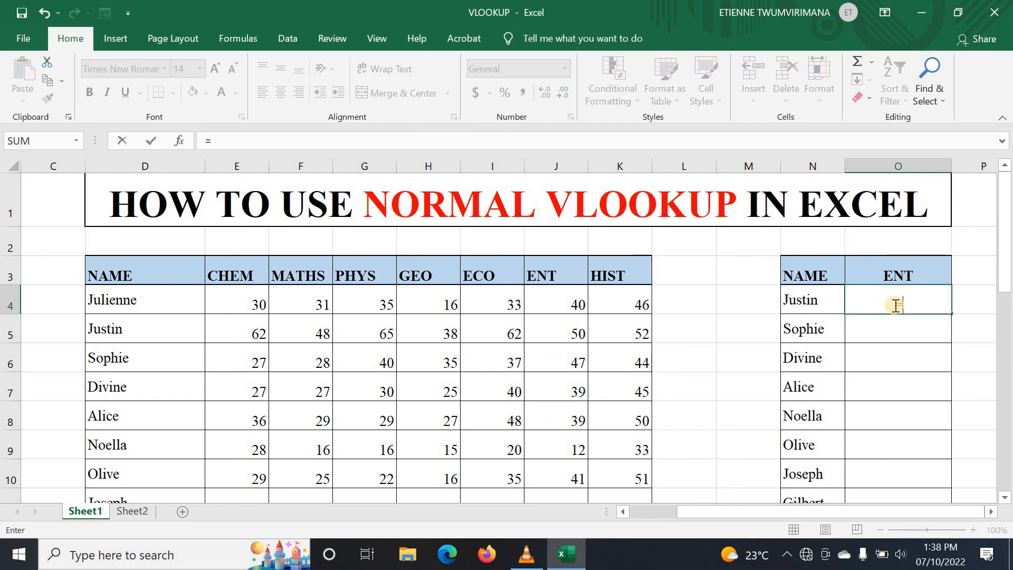
{"action": "type", "text": "vl"}
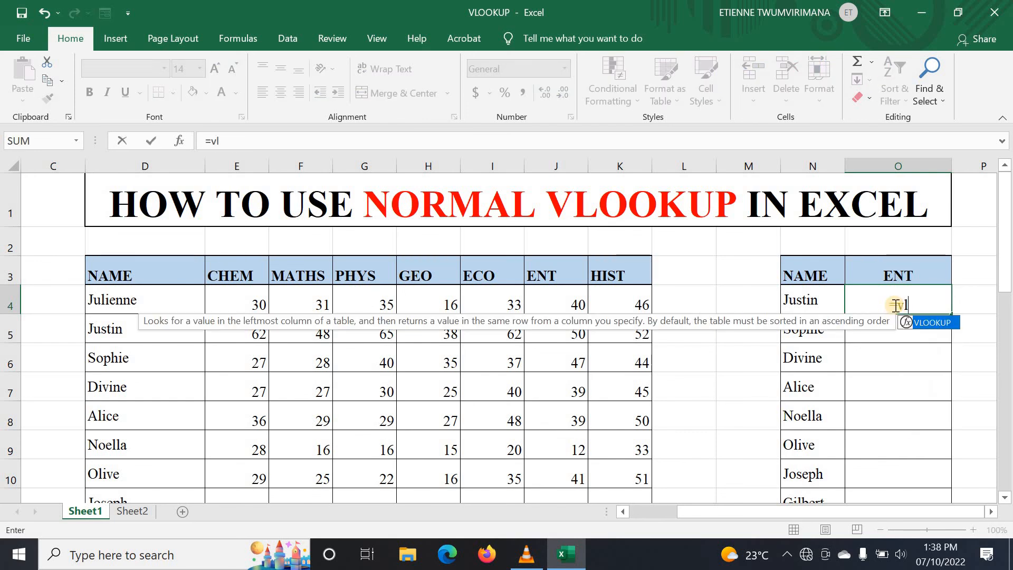
{"action": "double_click", "coordinate": [931, 322]}
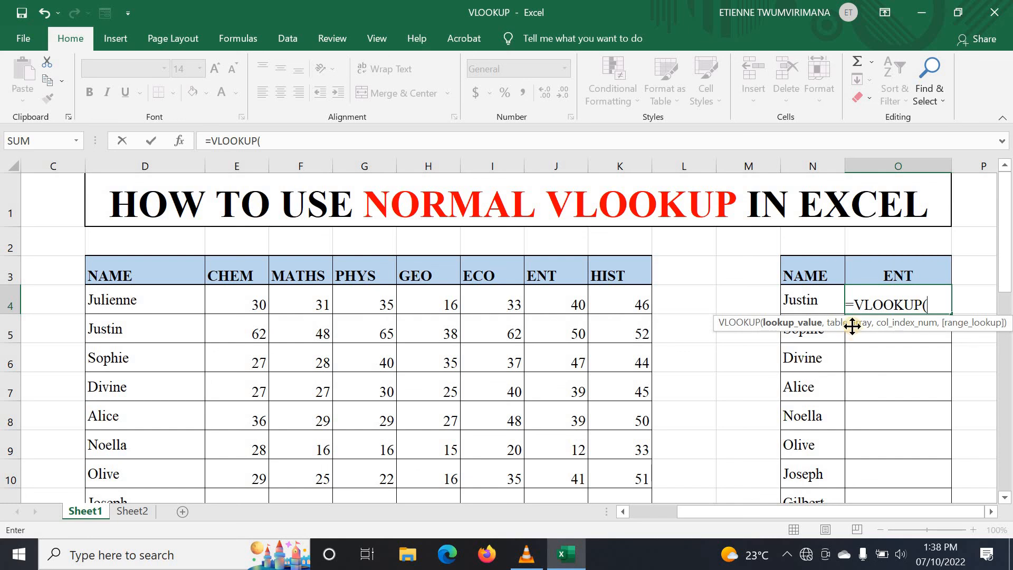
{"action": "left_click", "coordinate": [797, 300]}
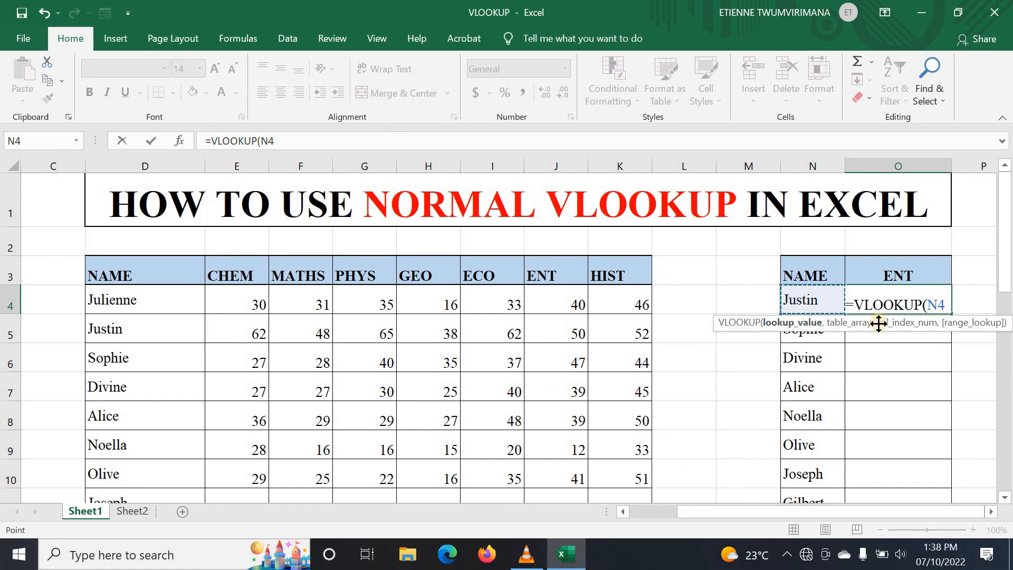
{"action": "type", "text": ","}
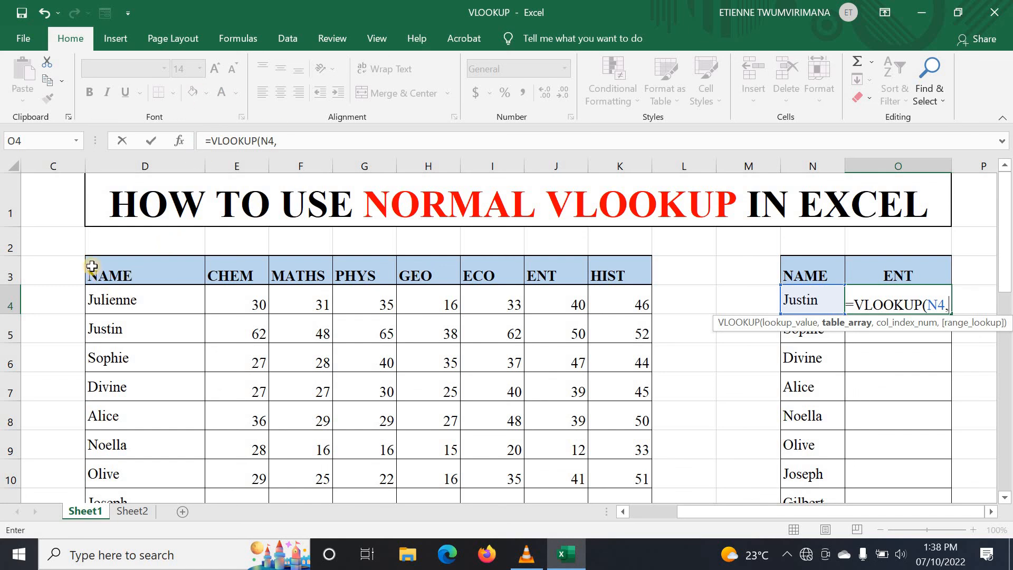
Set the formula's table array to the whole main table, D3:K29, as the absolute reference $D$3:$K$29.
{"action": "left_click_drag", "start_coordinate": [90, 264], "coordinate": [595, 441]}
{"action": "scroll", "coordinate": [701, 232], "scroll_direction": "up", "scroll_amount": 7}
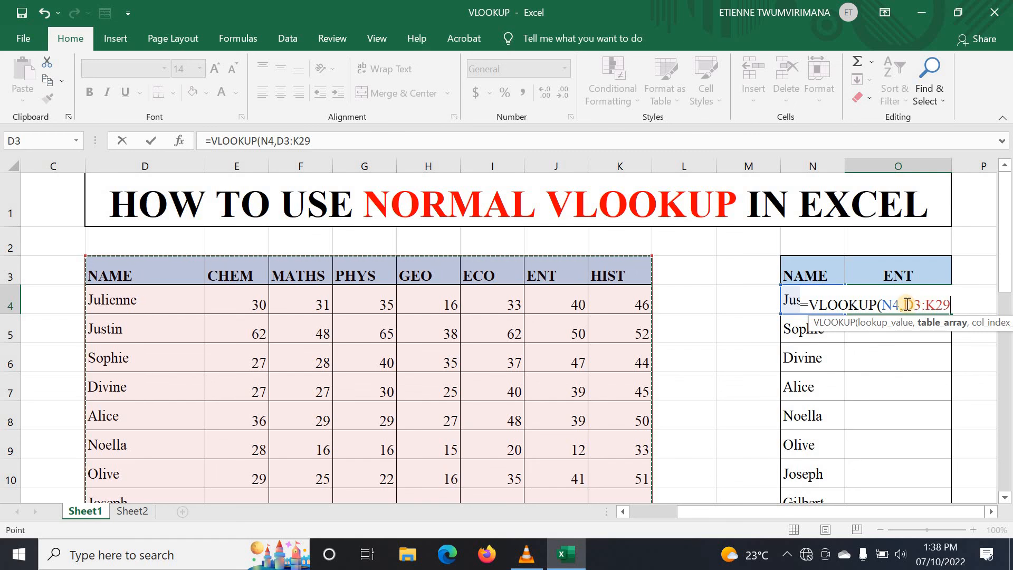
{"action": "left_click_drag", "start_coordinate": [906, 304], "coordinate": [950, 304]}
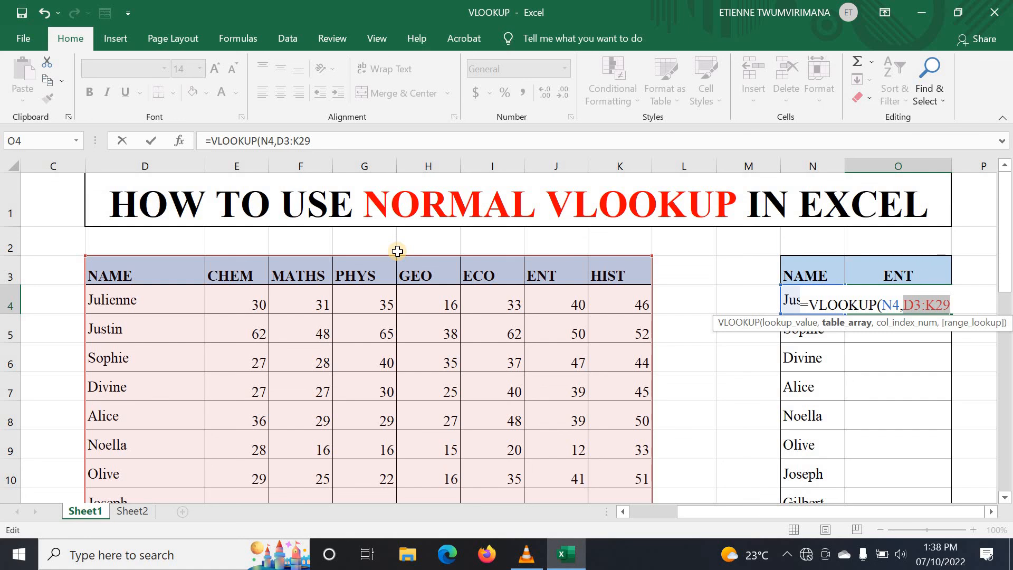
{"action": "key", "text": "F4"}
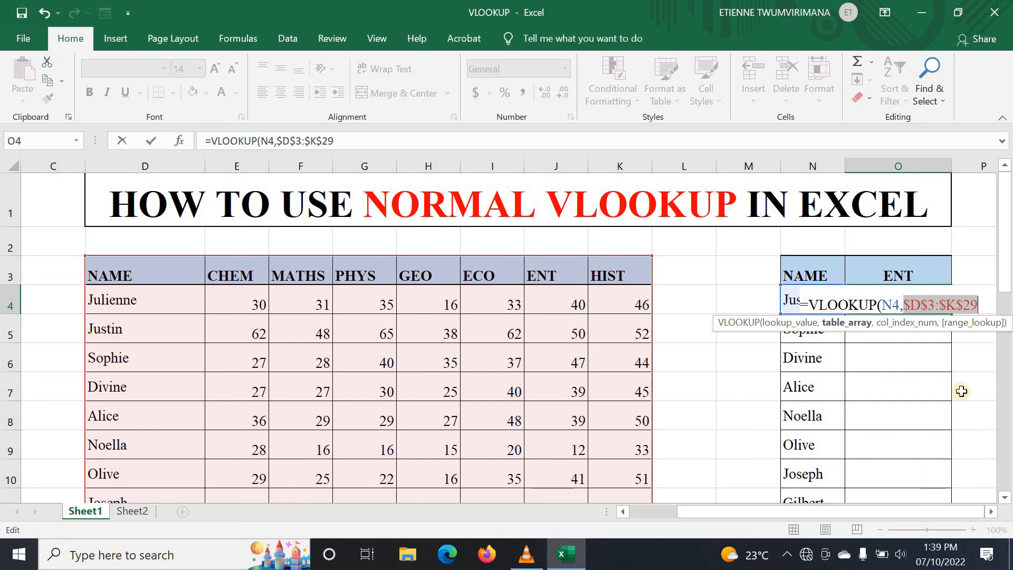
{"action": "left_click", "coordinate": [970, 362]}
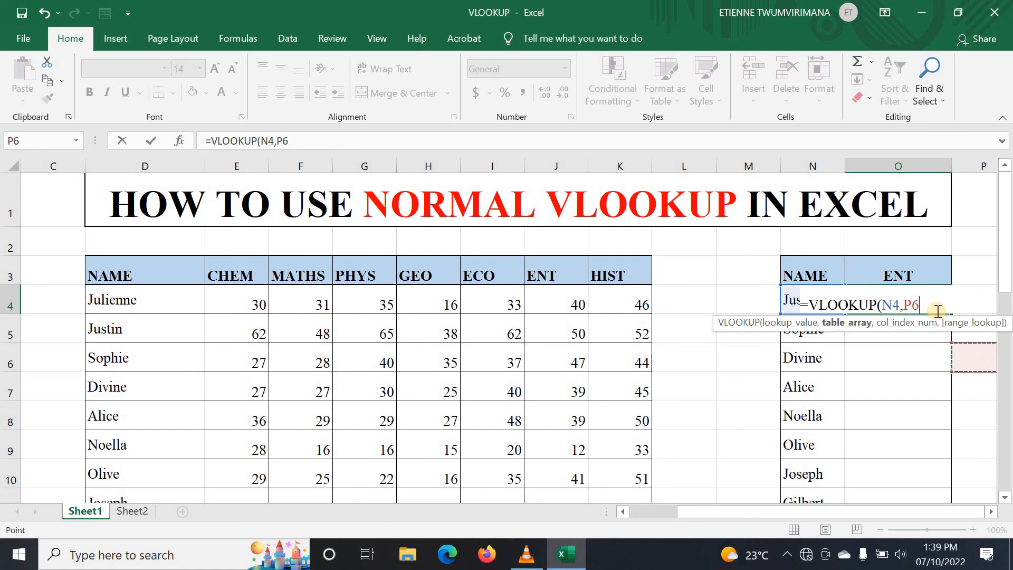
{"action": "double_click", "coordinate": [909, 305]}
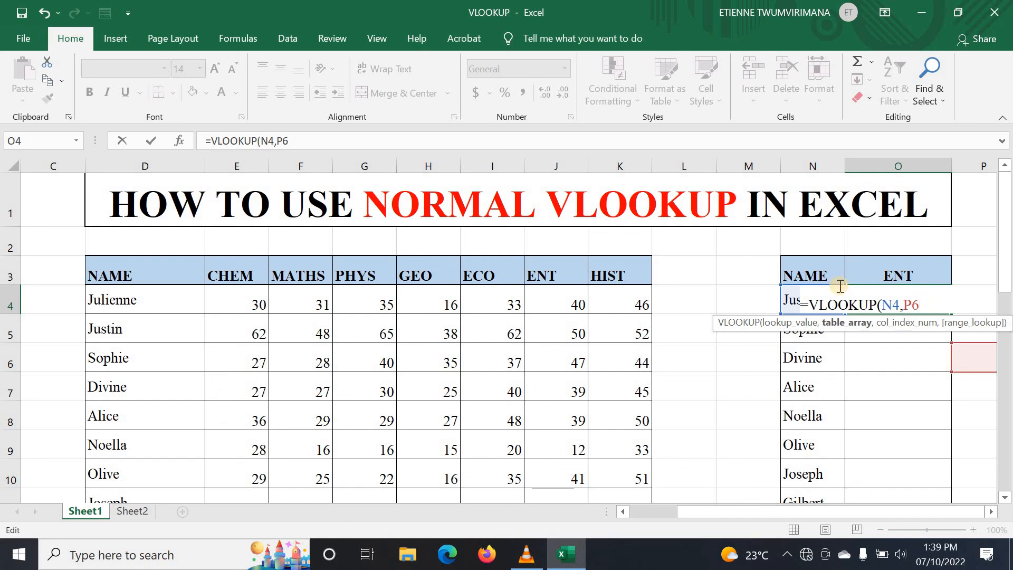
{"action": "key", "text": "ctrl+z"}
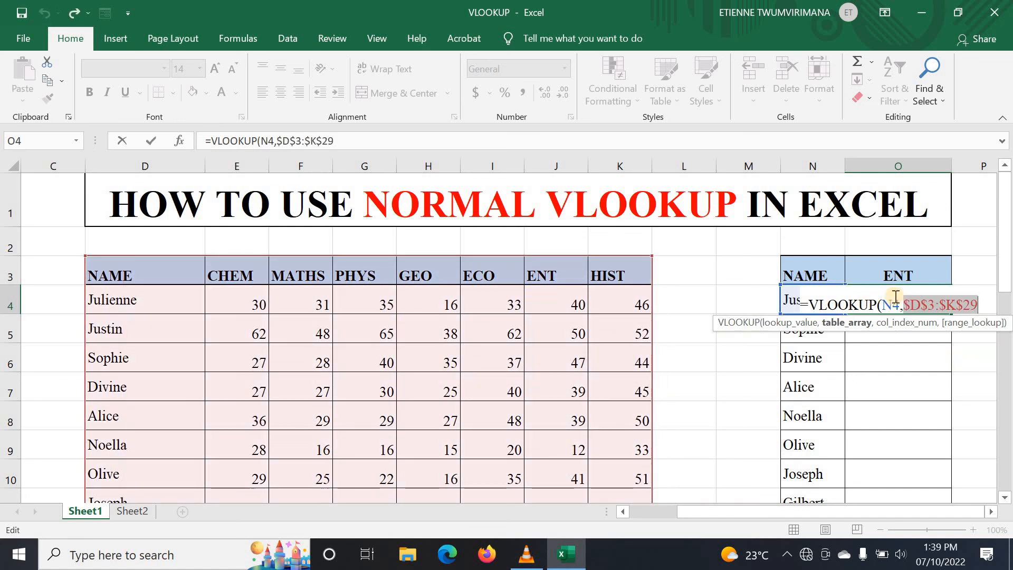
Complete the VLOOKUP in O4 with column index 7 for ENT and 0 for an exact match.
{"action": "left_click", "coordinate": [980, 303]}
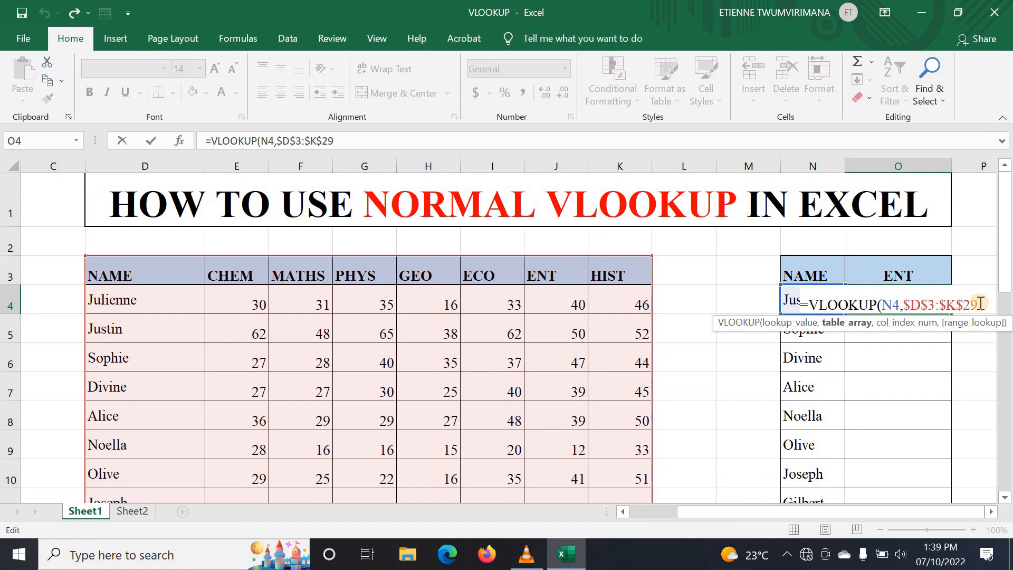
{"action": "type", "text": ",7"}
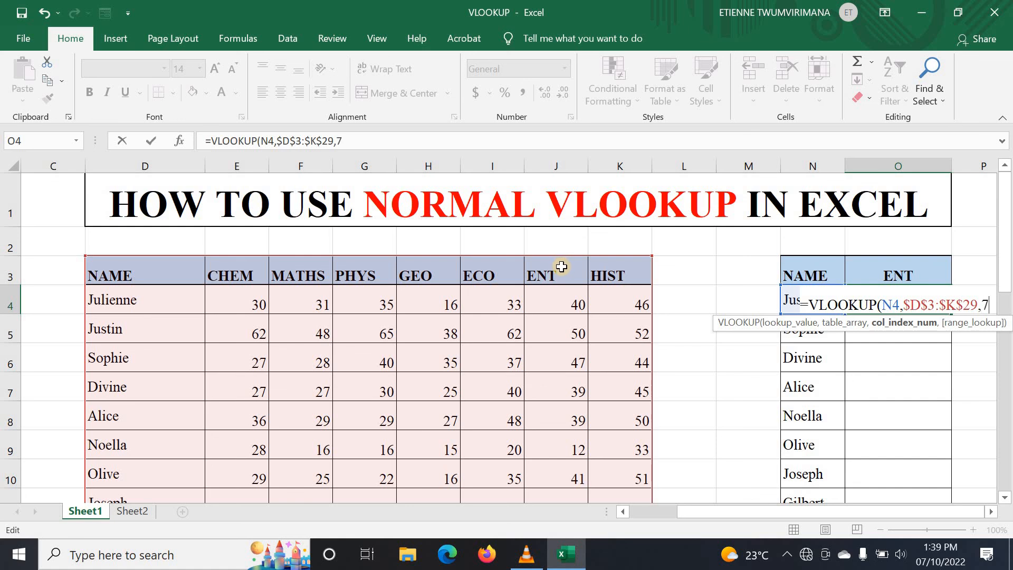
{"action": "type", "text": ","}
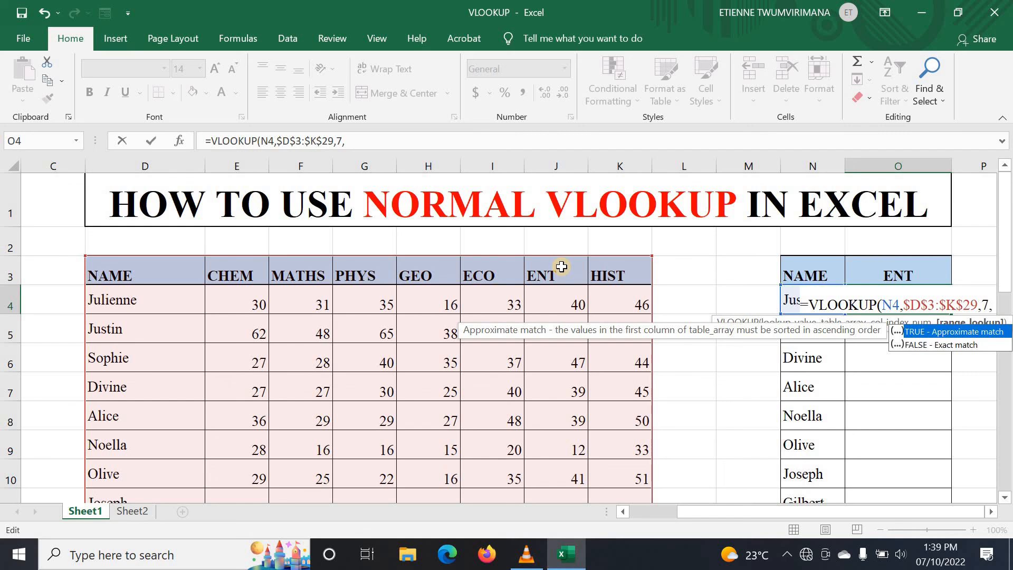
{"action": "left_click", "coordinate": [963, 351]}
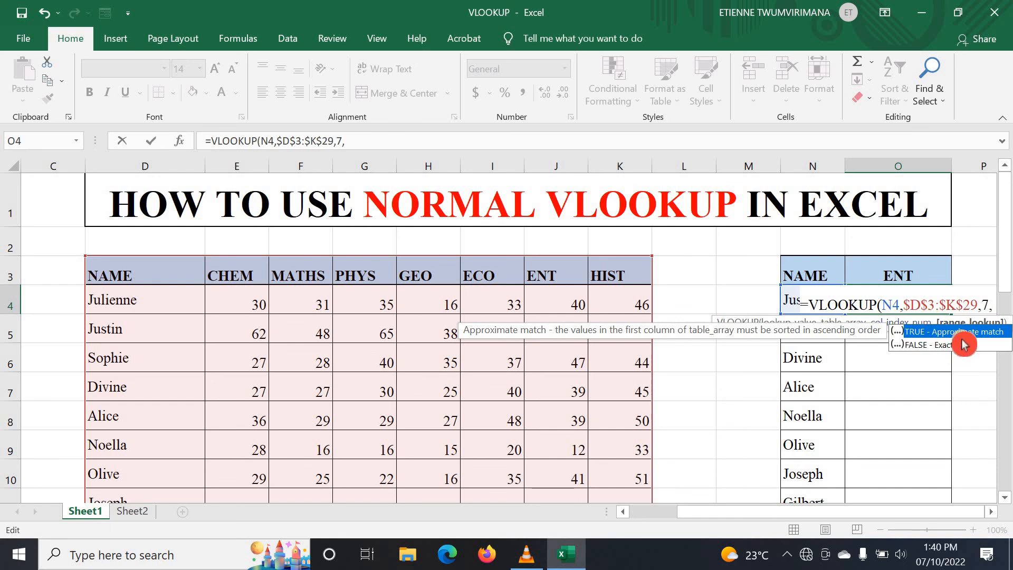
{"action": "type", "text": "0"}
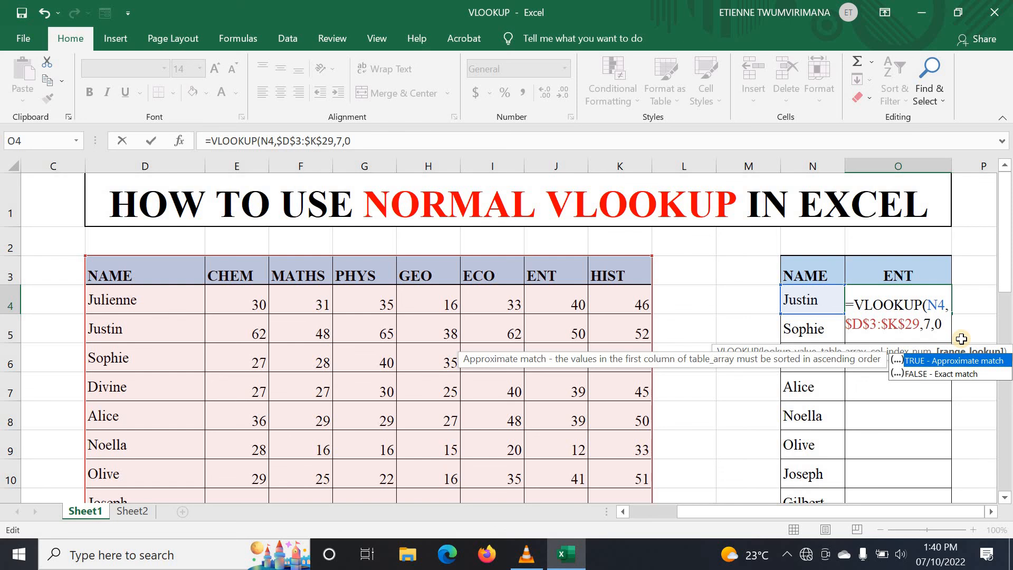
{"action": "type", "text": ")"}
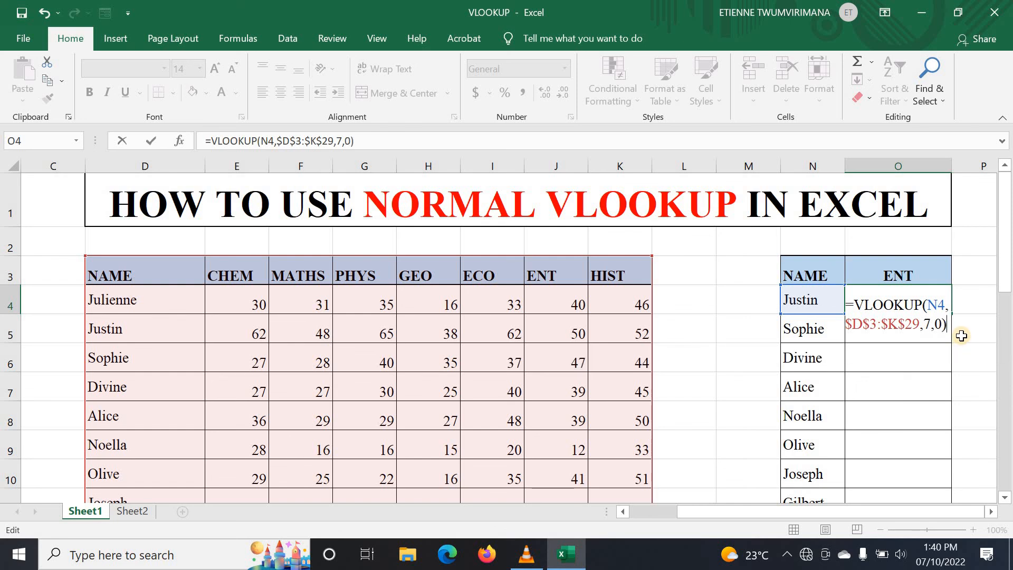
{"action": "key", "text": "Return"}
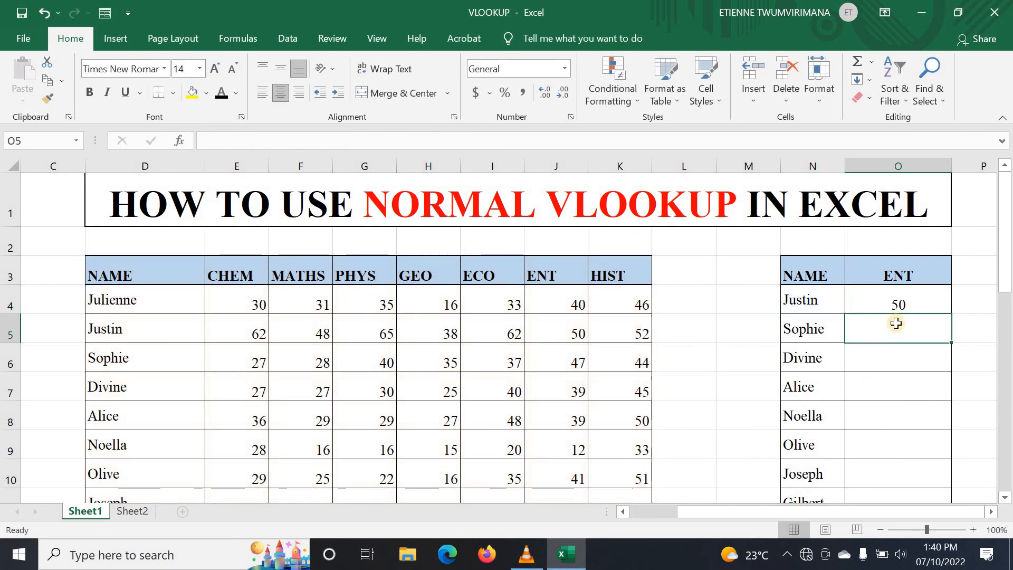
Check the ENT mark and formula in O4 against the same student's record in row 5 of the main table.
{"action": "left_click", "coordinate": [911, 300]}
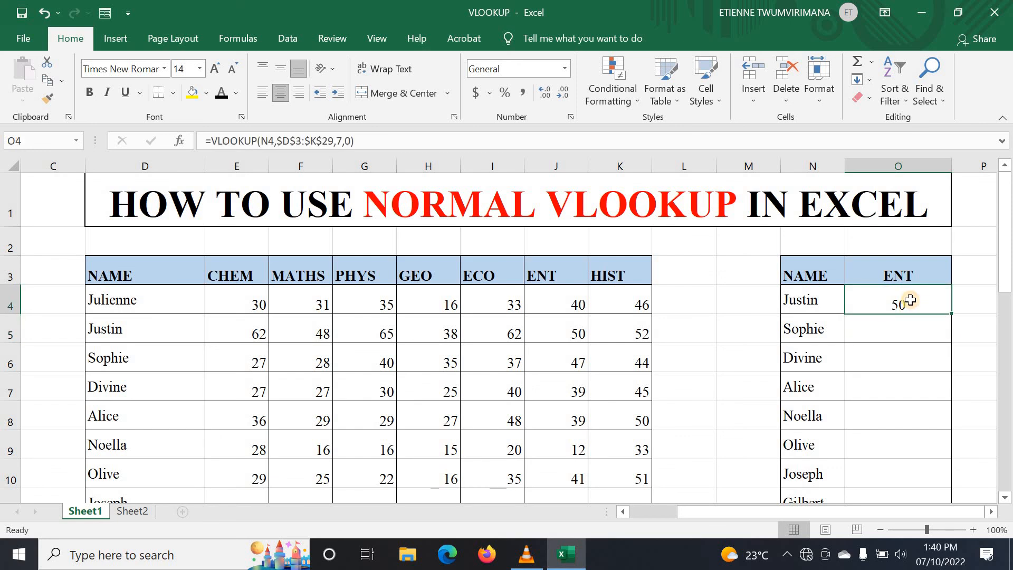
{"action": "left_click", "coordinate": [126, 330]}
{"action": "left_click", "coordinate": [10, 330]}
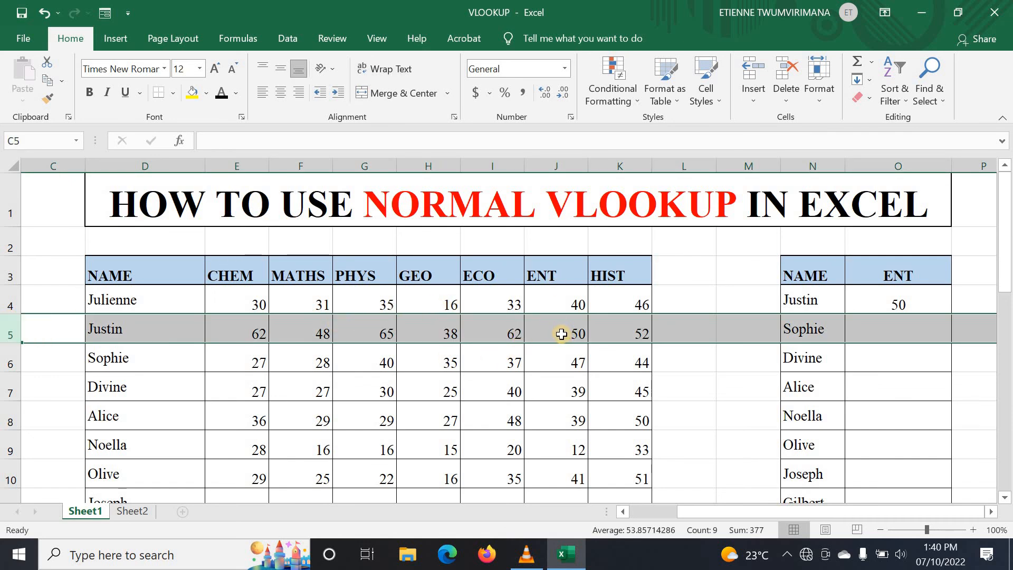
{"action": "left_click", "coordinate": [920, 297]}
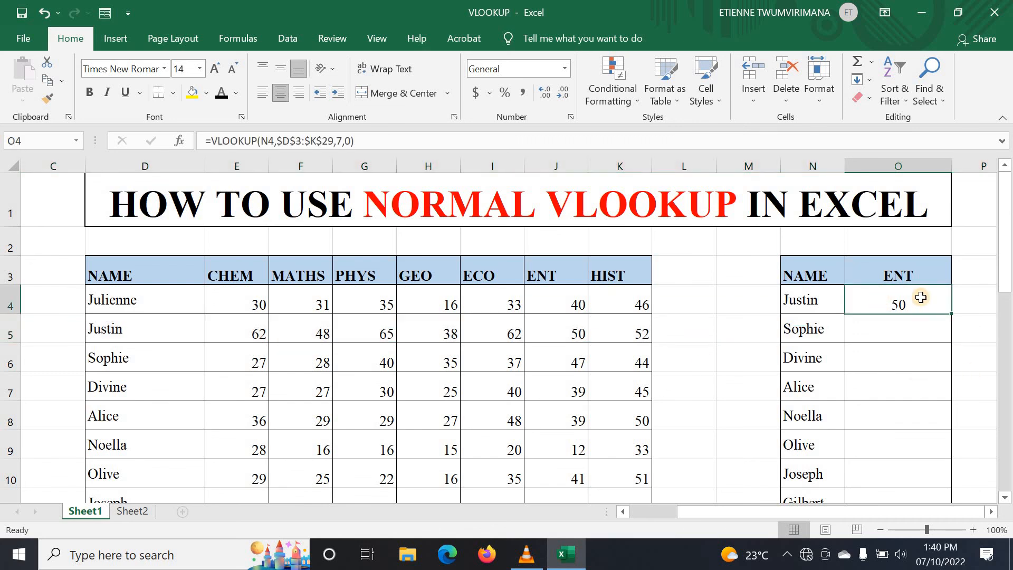
{"action": "double_click", "coordinate": [923, 297]}
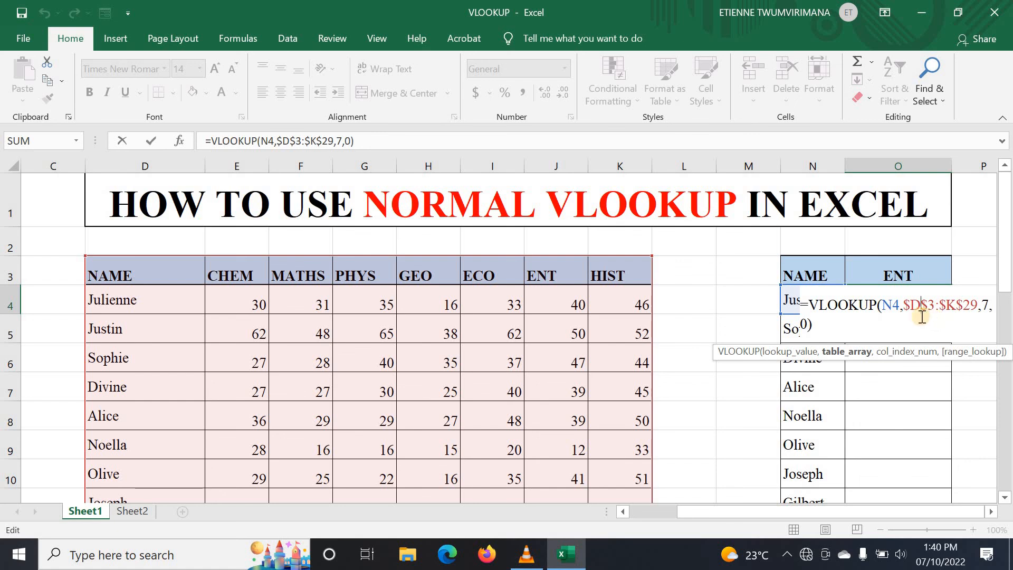
{"action": "key", "text": "Return"}
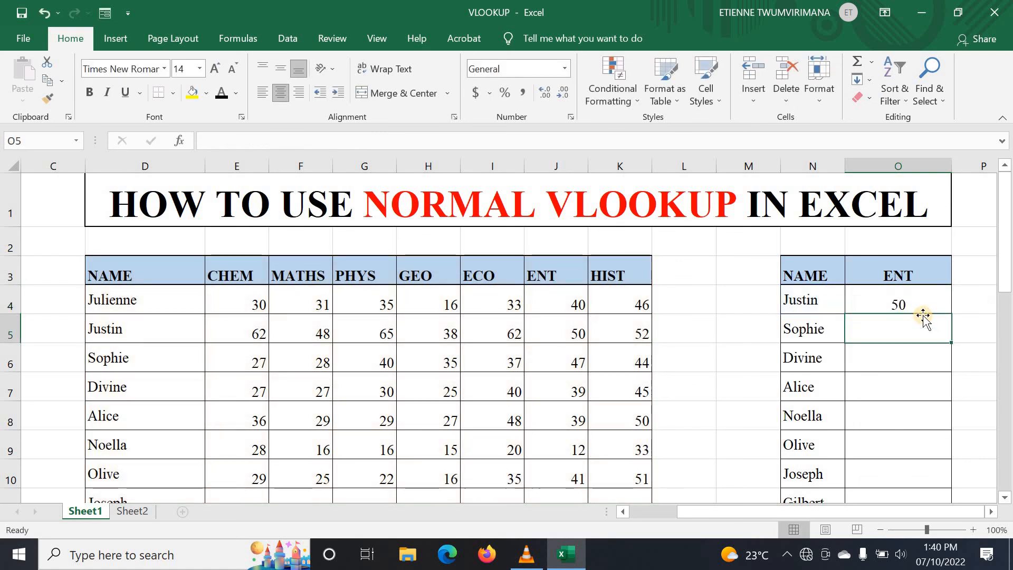
Change the marks column heading in O3 to MATHS.
{"action": "left_click", "coordinate": [910, 272]}
{"action": "double_click", "coordinate": [911, 272]}
{"action": "key", "text": "BackSpace"}
{"action": "key", "text": "BackSpace"}
{"action": "key", "text": "BackSpace"}
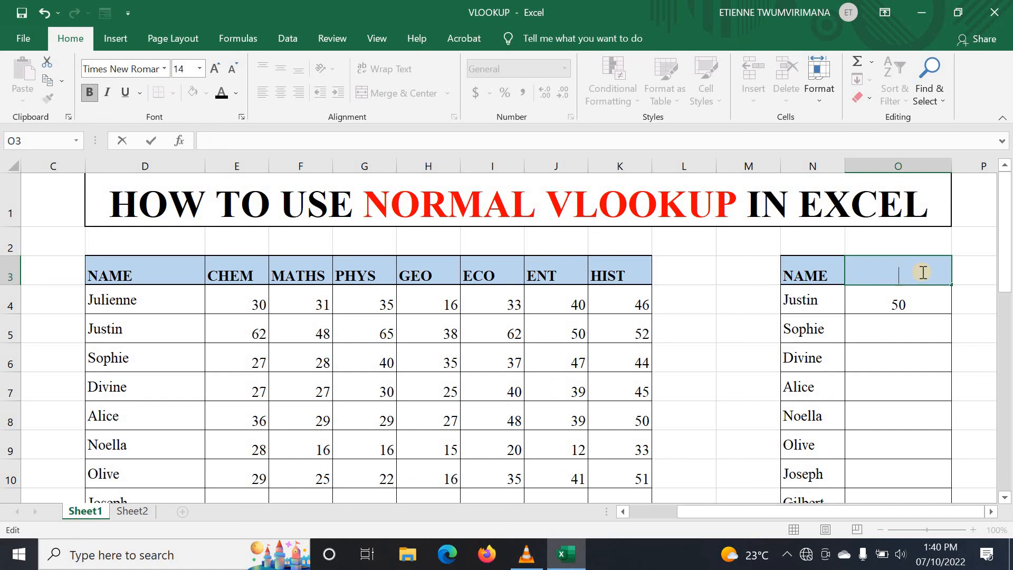
{"action": "type", "text": "MTHS"}
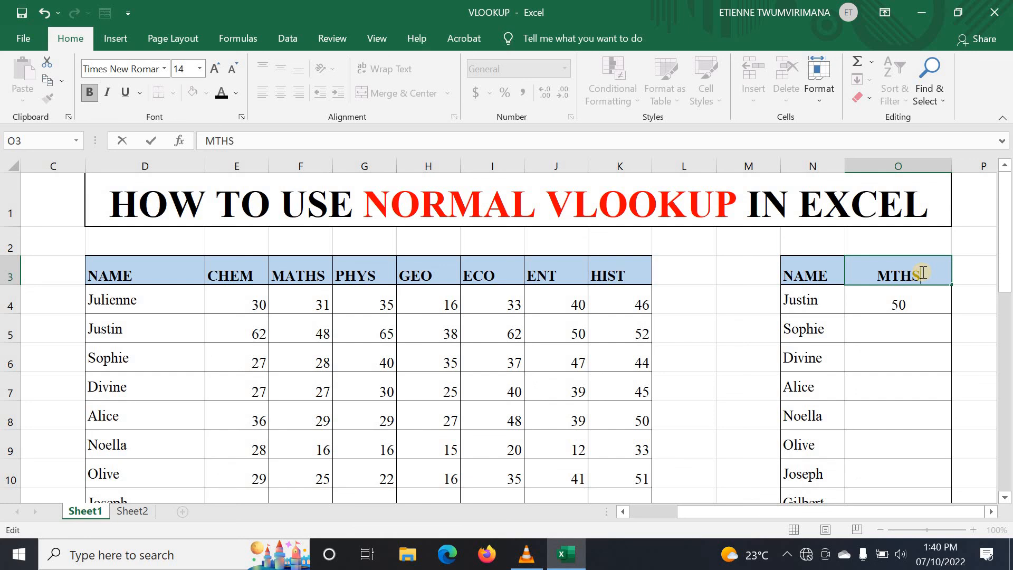
{"action": "left_click", "coordinate": [892, 276]}
{"action": "type", "text": "A"}
{"action": "left_click", "coordinate": [895, 292]}
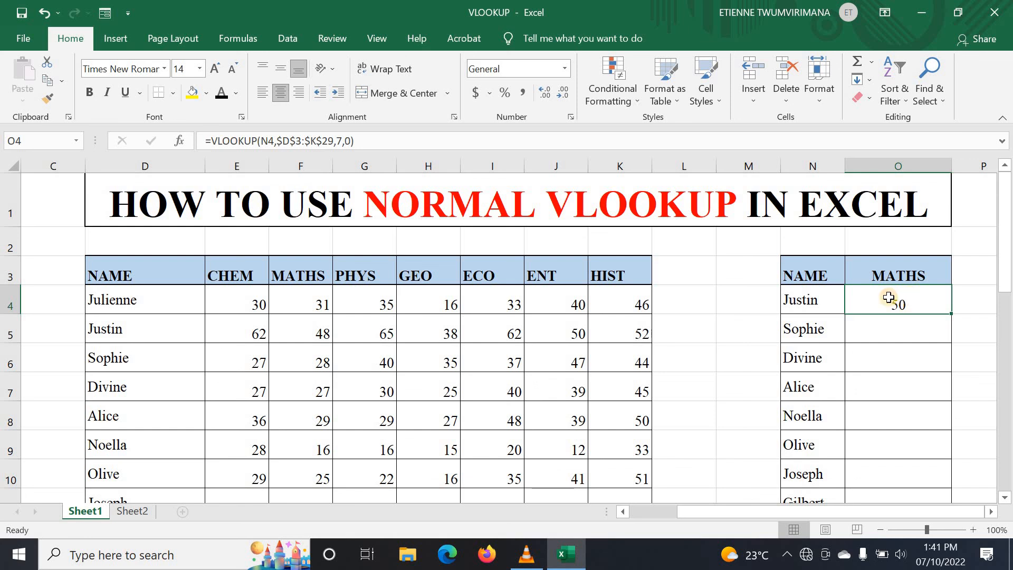
Set the column index of the VLOOKUP in O4 to 3 for MATHS and check the mark against F5.
{"action": "double_click", "coordinate": [884, 295]}
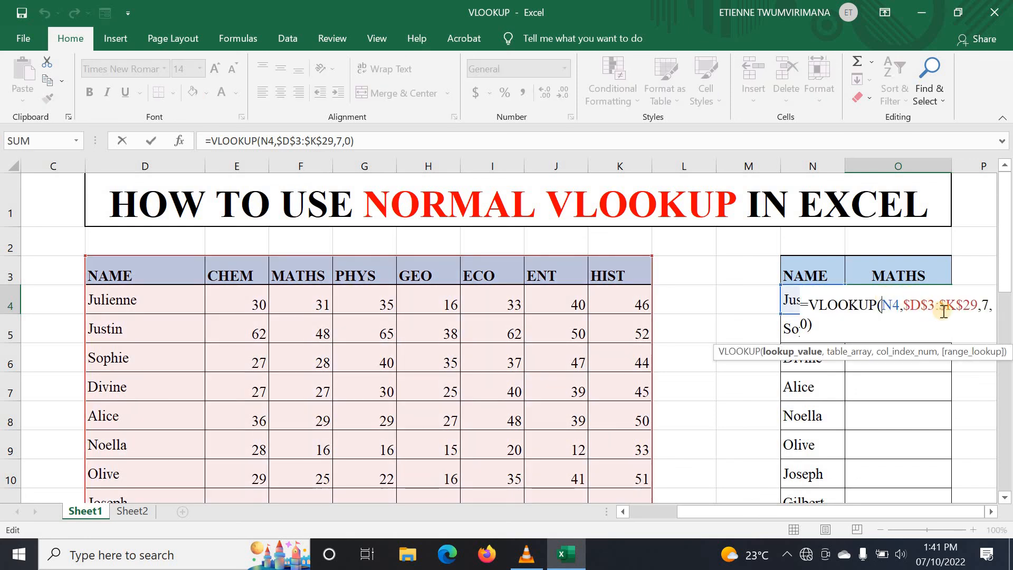
{"action": "left_click", "coordinate": [1000, 314]}
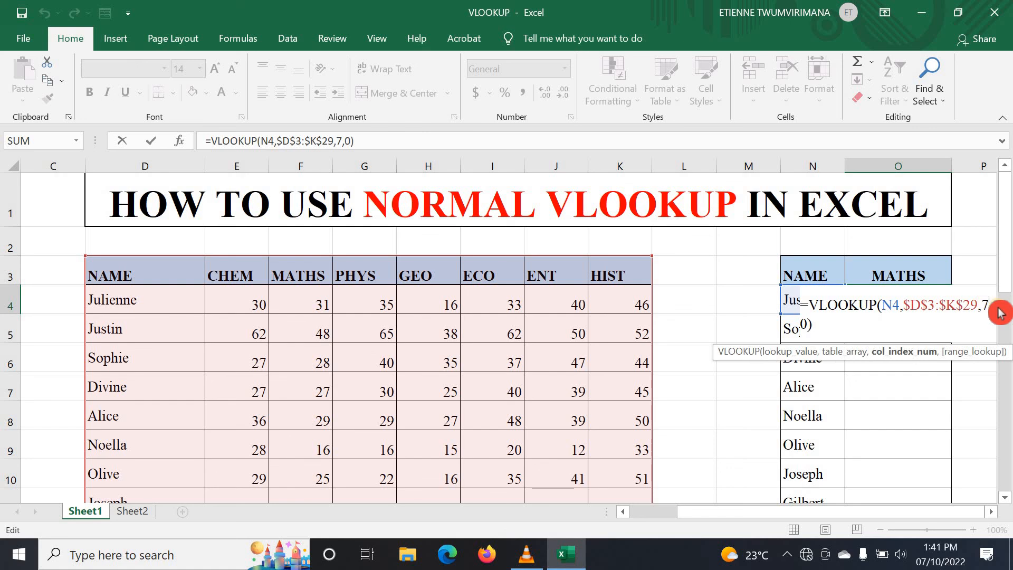
{"action": "key", "text": "BackSpace"}
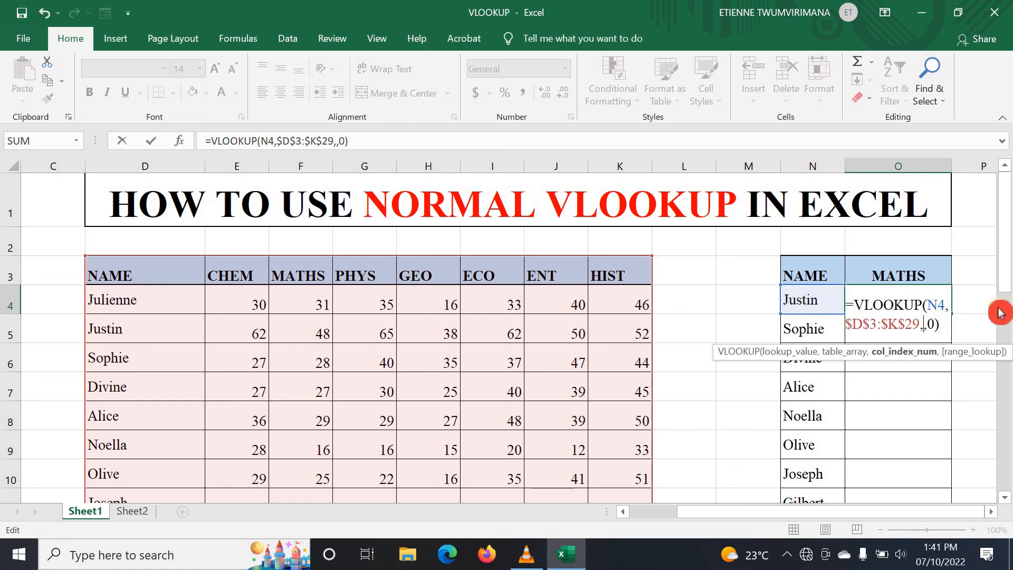
{"action": "type", "text": "3"}
{"action": "key", "text": "Return"}
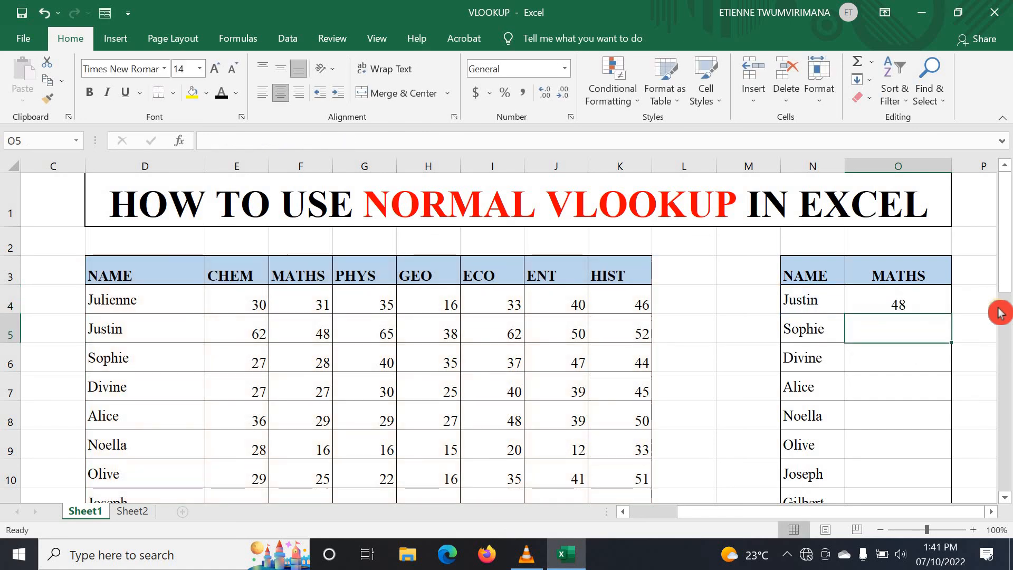
{"action": "left_click", "coordinate": [916, 301]}
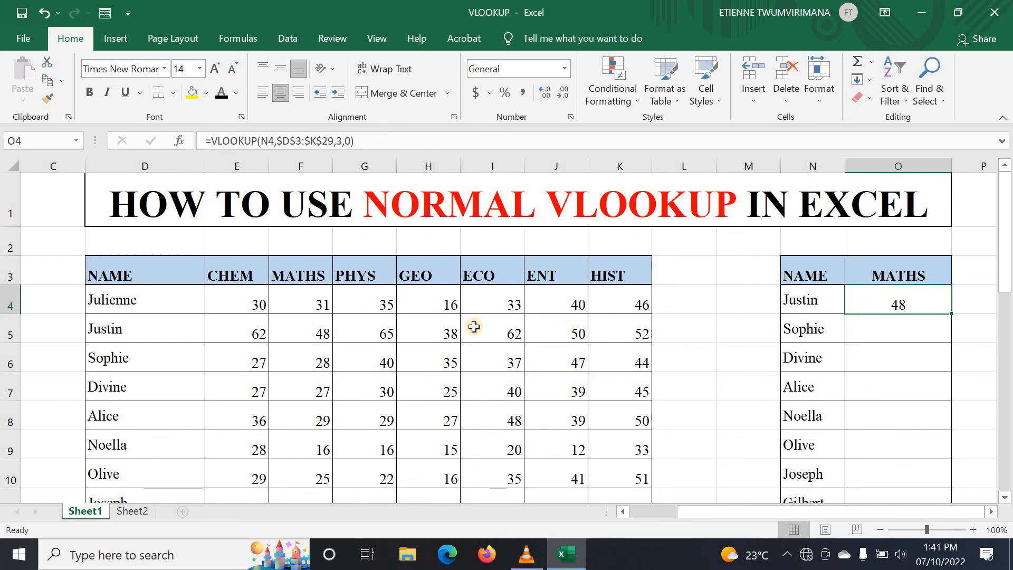
{"action": "left_click", "coordinate": [193, 329]}
{"action": "left_click", "coordinate": [329, 330]}
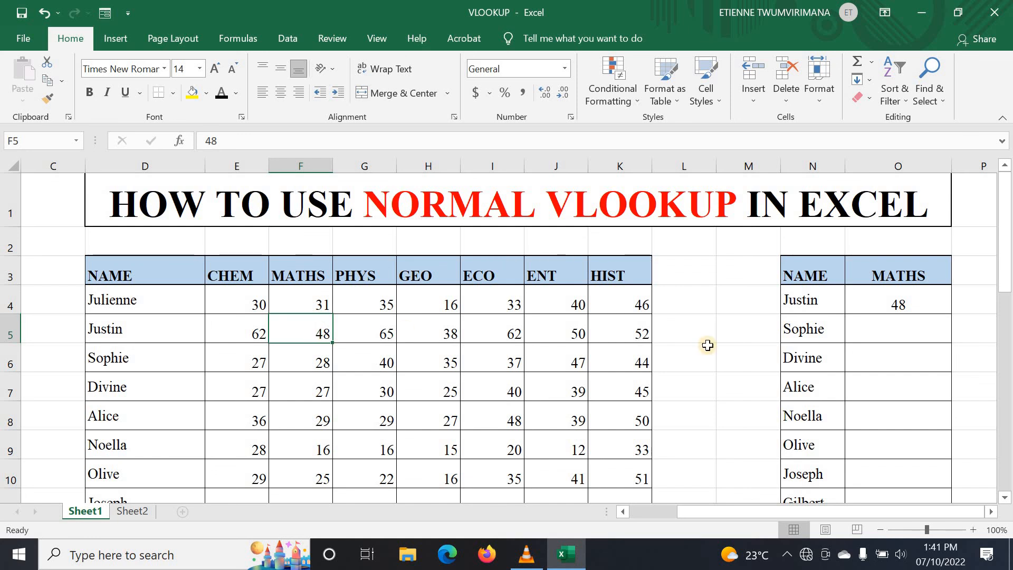
Fill the MATHS formula from O4 down to O16 for all the listed students.
{"action": "left_click", "coordinate": [901, 301]}
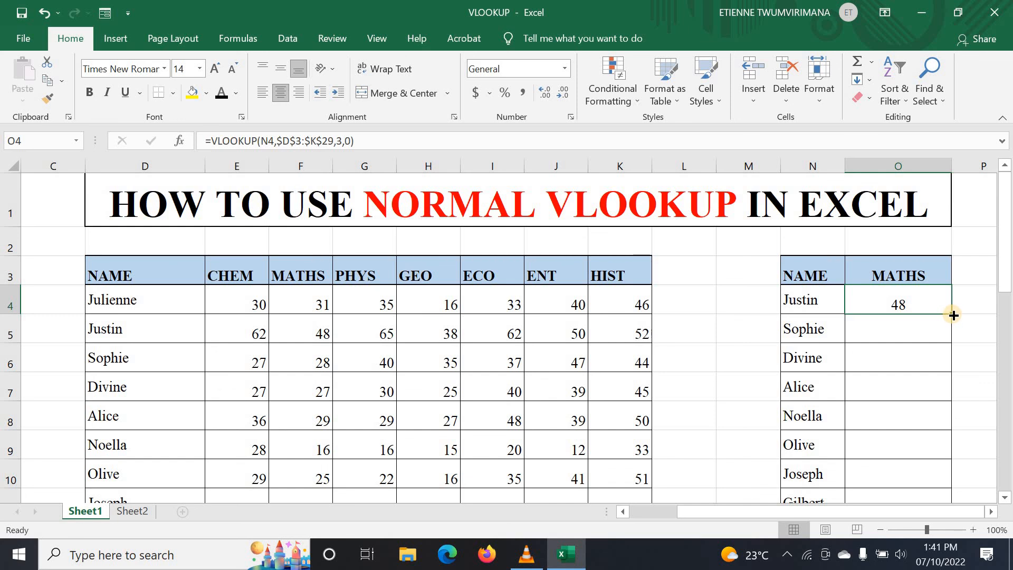
{"action": "left_click_drag", "start_coordinate": [952, 314], "coordinate": [945, 468]}
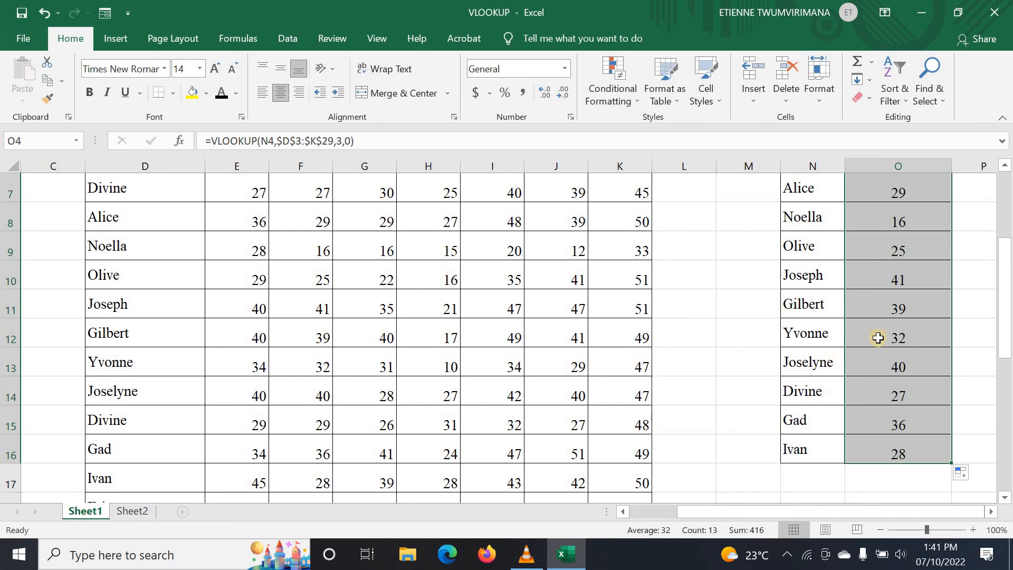
{"action": "scroll", "coordinate": [879, 334], "scroll_direction": "up", "scroll_amount": 2}
{"action": "left_click", "coordinate": [838, 323]}
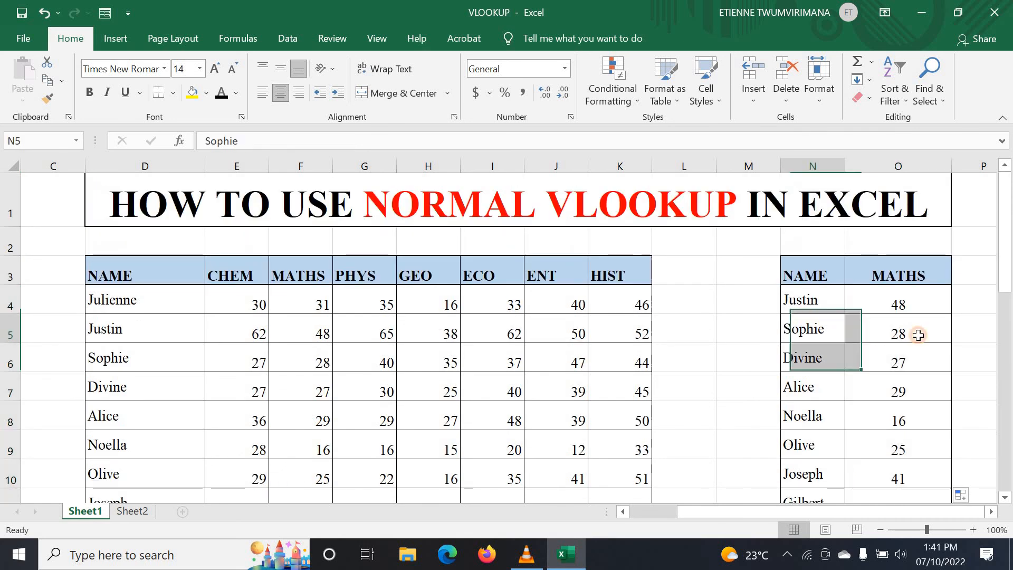
Count the main table's columns from NAME to GEO and set the VLOOKUP column index in O4 to 5.
{"action": "left_click", "coordinate": [904, 305]}
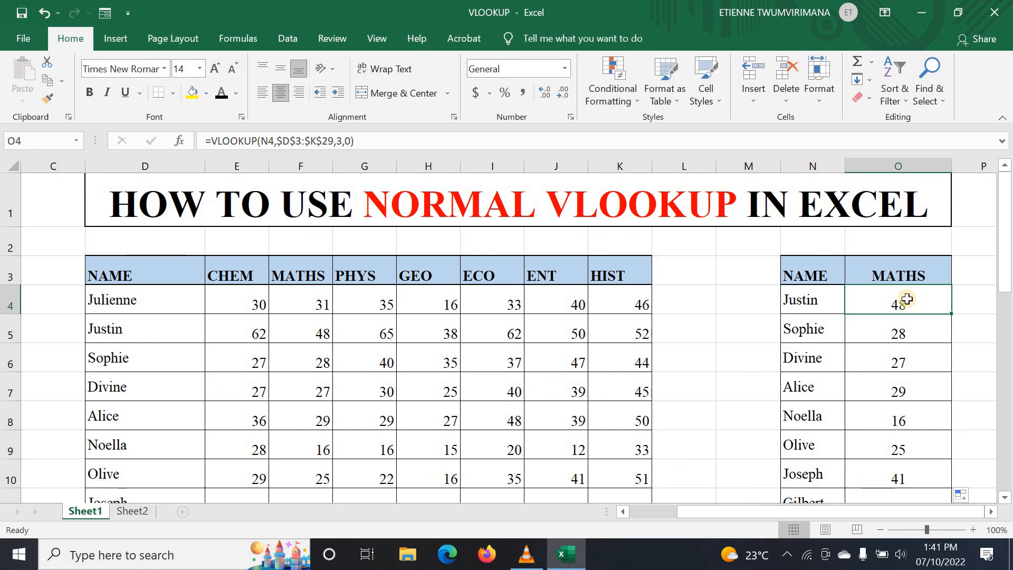
{"action": "left_click", "coordinate": [415, 271]}
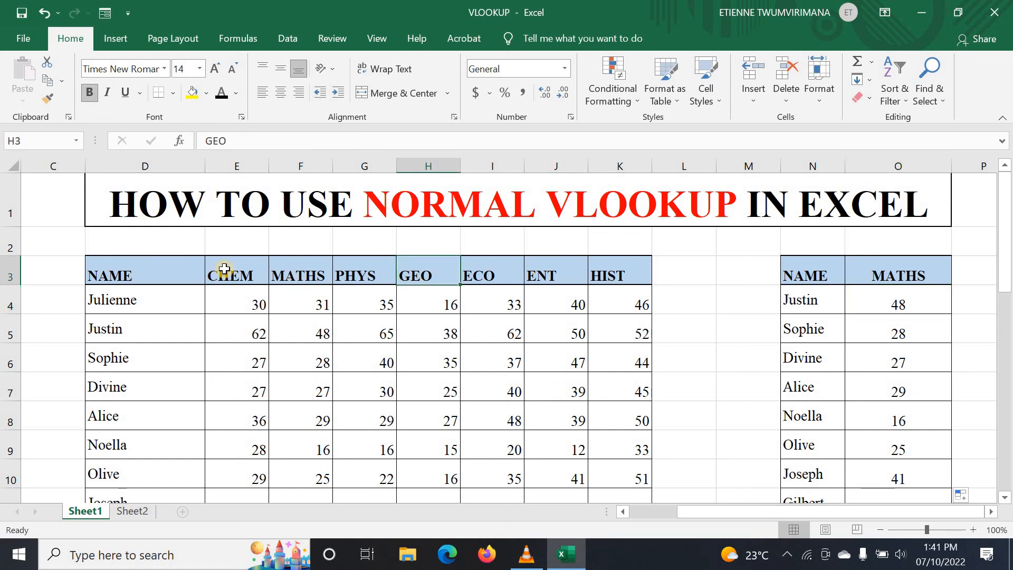
{"action": "left_click", "coordinate": [176, 236]}
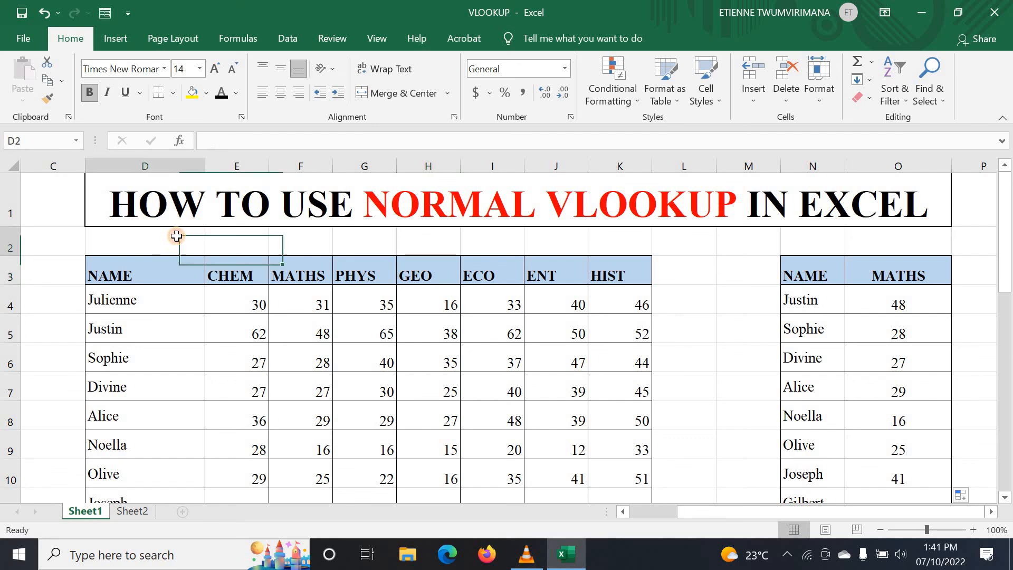
{"action": "key", "text": "Right"}
{"action": "key", "text": "Right"}
{"action": "key", "text": "Right"}
{"action": "key", "text": "Right"}
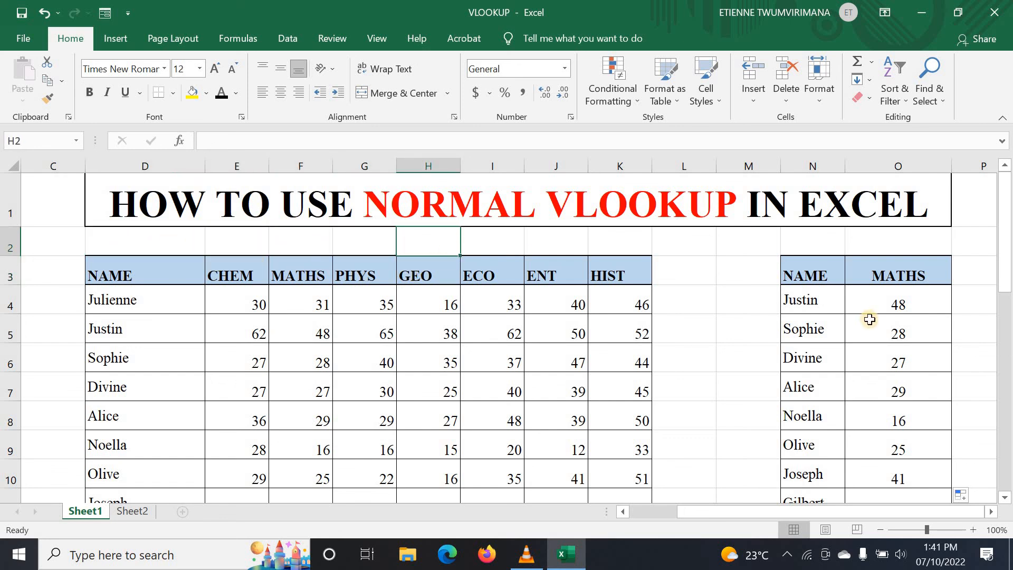
{"action": "double_click", "coordinate": [881, 300]}
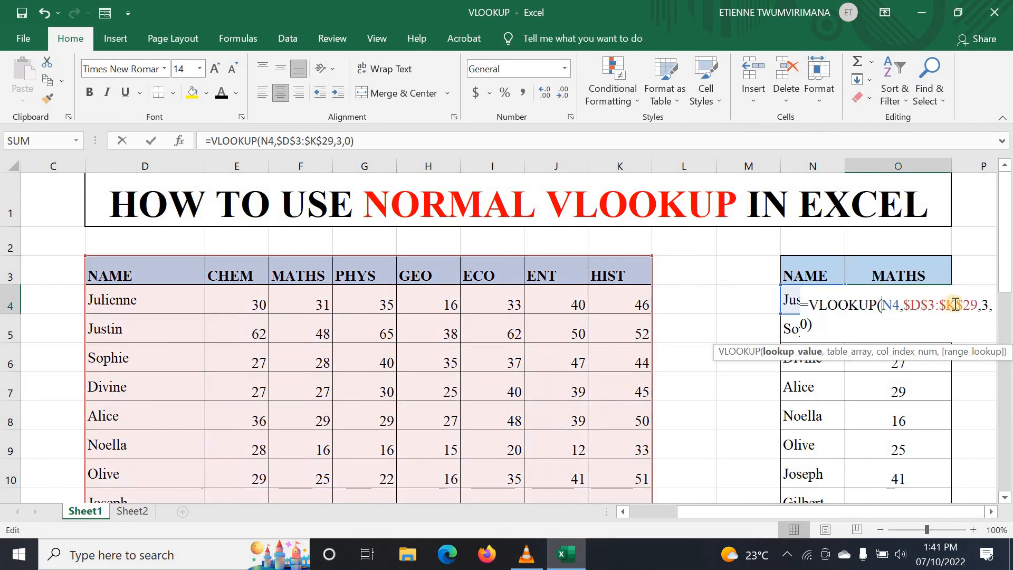
{"action": "left_click", "coordinate": [988, 307]}
{"action": "key", "text": "BackSpace"}
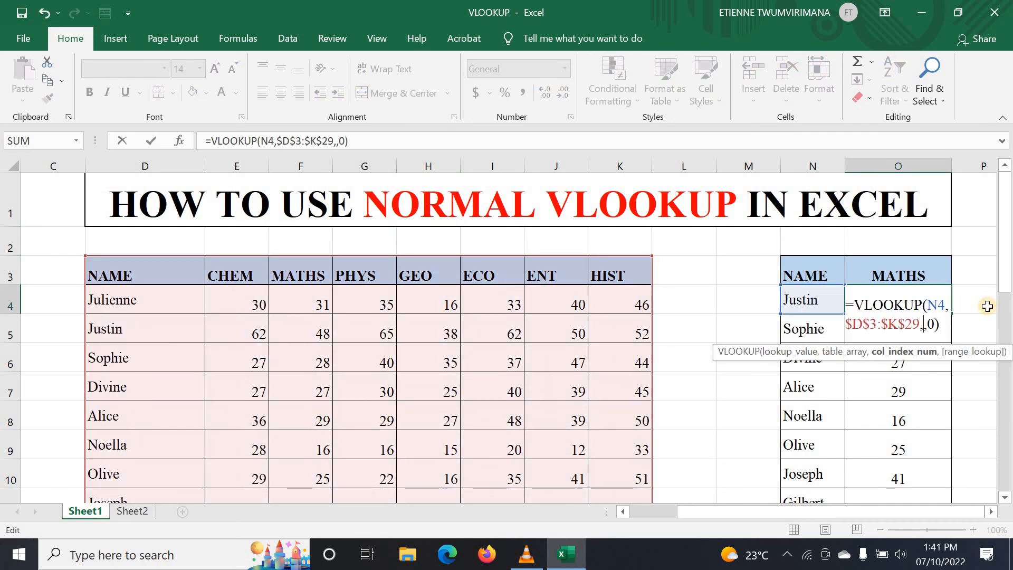
{"action": "type", "text": "5"}
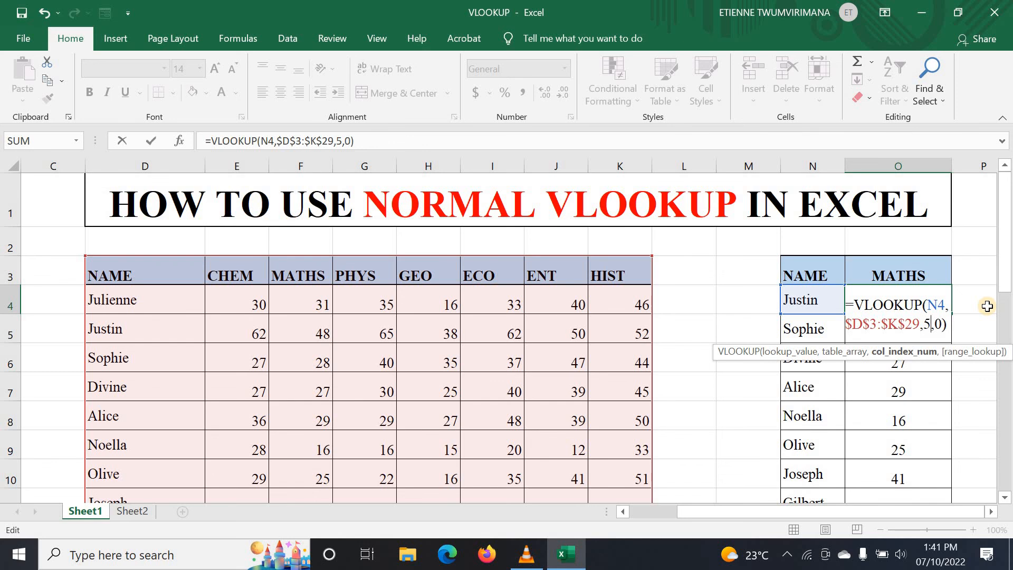
{"action": "key", "text": "Return"}
Copy the updated formula with column index 5 from O4 down to O16.
{"action": "left_click", "coordinate": [908, 301]}
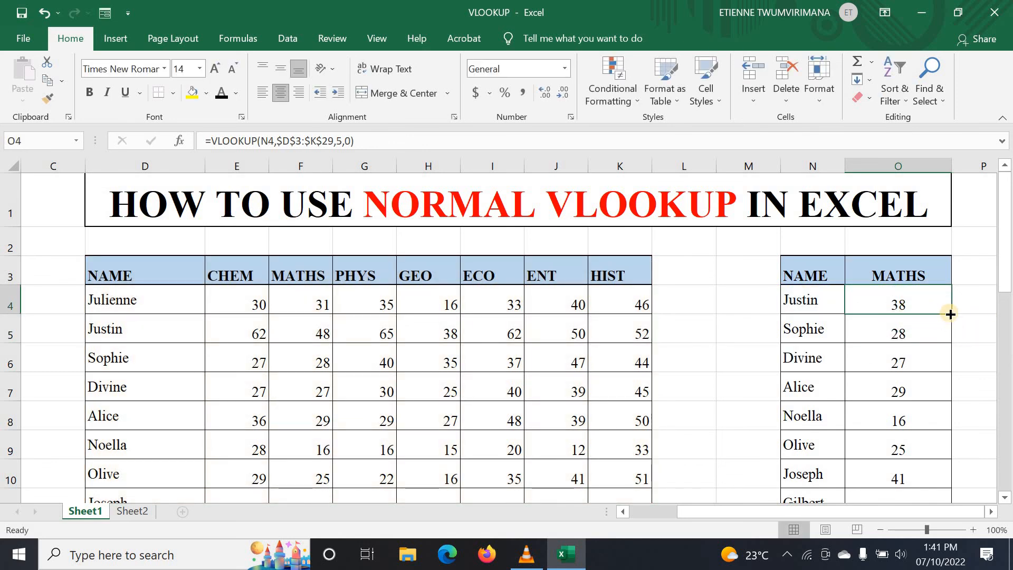
{"action": "left_click_drag", "start_coordinate": [950, 314], "coordinate": [942, 465]}
{"action": "scroll", "coordinate": [913, 384], "scroll_direction": "up", "scroll_amount": 2}
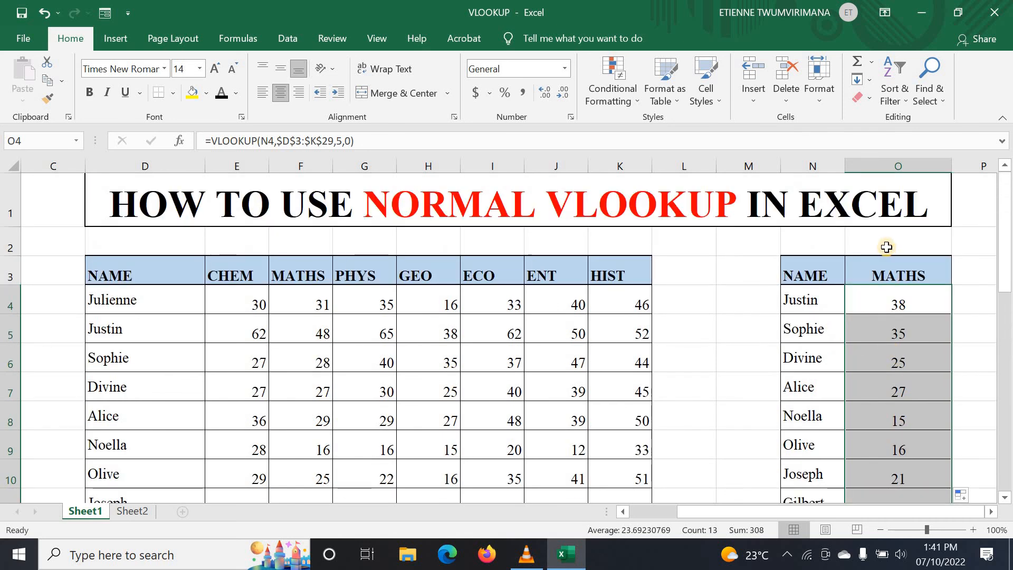
Rename the marks column heading in O3 as GEO.
{"action": "left_click", "coordinate": [881, 272]}
{"action": "type", "text": "G"}
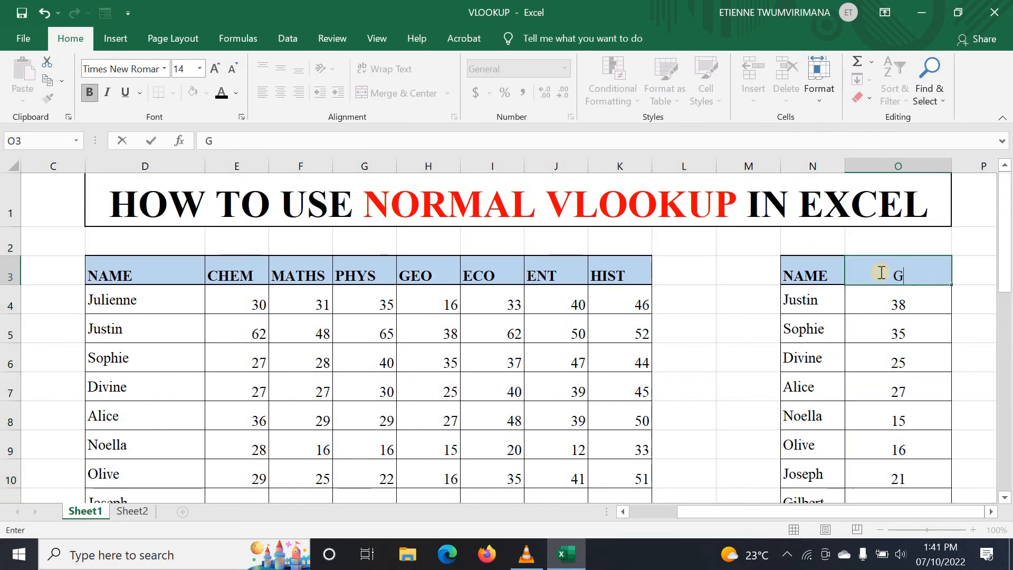
{"action": "type", "text": "EO"}
{"action": "left_click", "coordinate": [834, 396]}
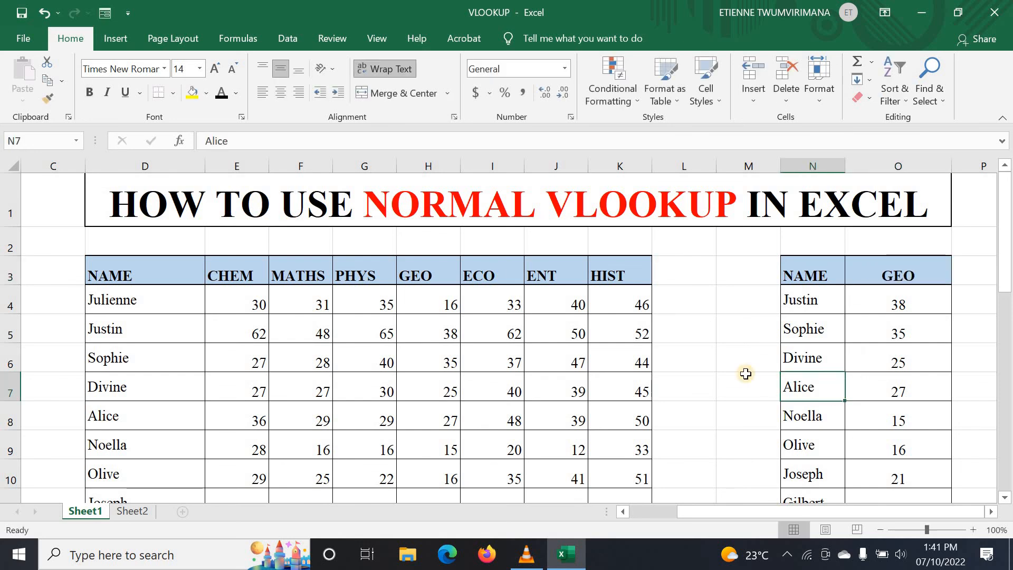
Set the GEO mark in H5 of the main table to 40 and check the matching lookup result in O4.
{"action": "left_click", "coordinate": [701, 362]}
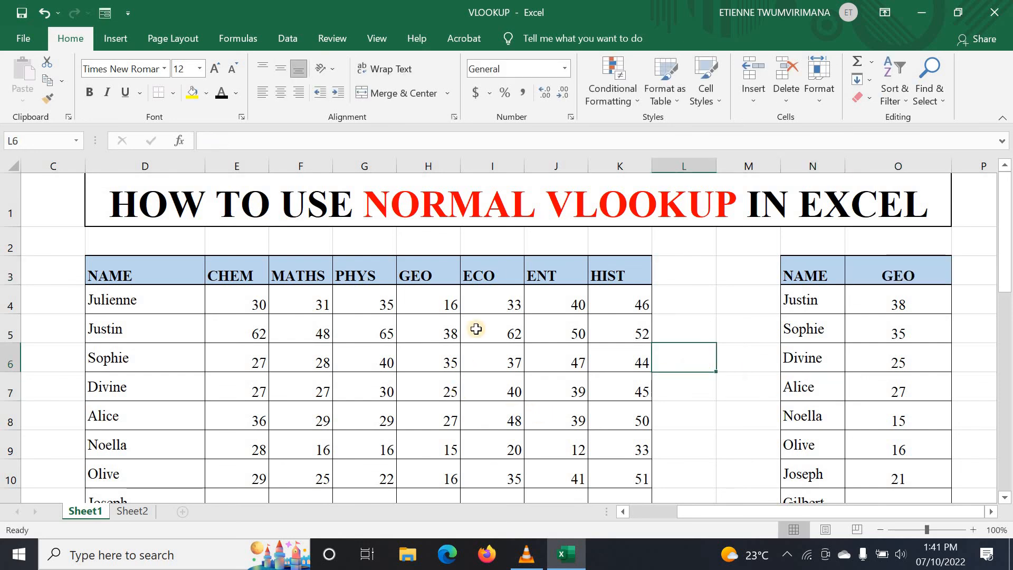
{"action": "left_click", "coordinate": [434, 311]}
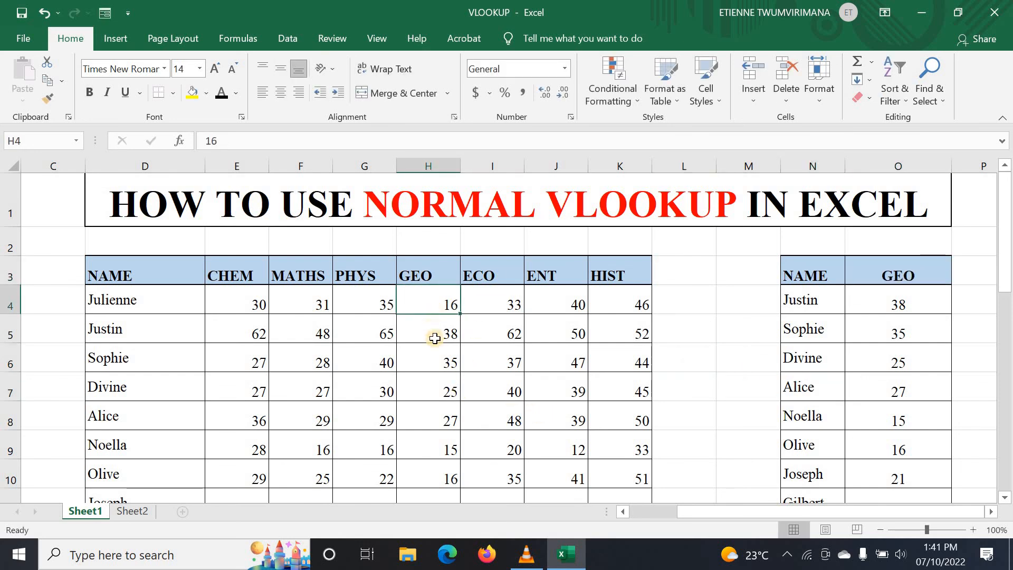
{"action": "left_click", "coordinate": [435, 323]}
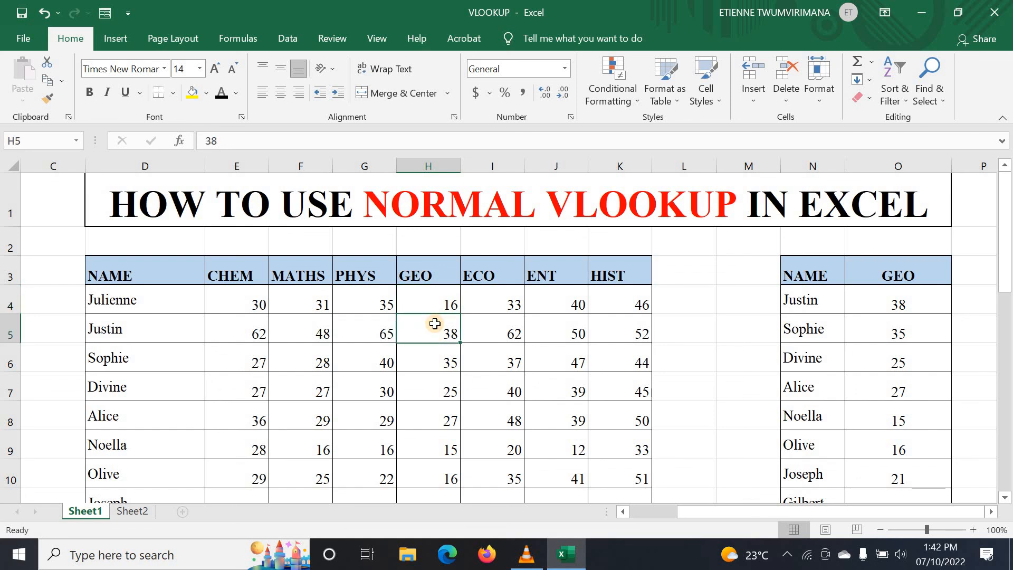
{"action": "type", "text": "40"}
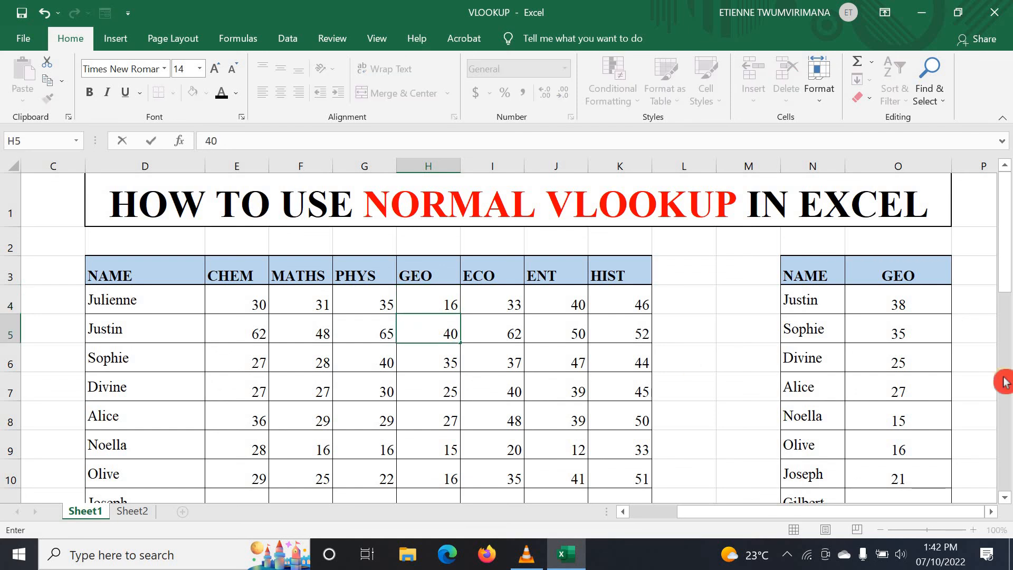
{"action": "left_click", "coordinate": [724, 336]}
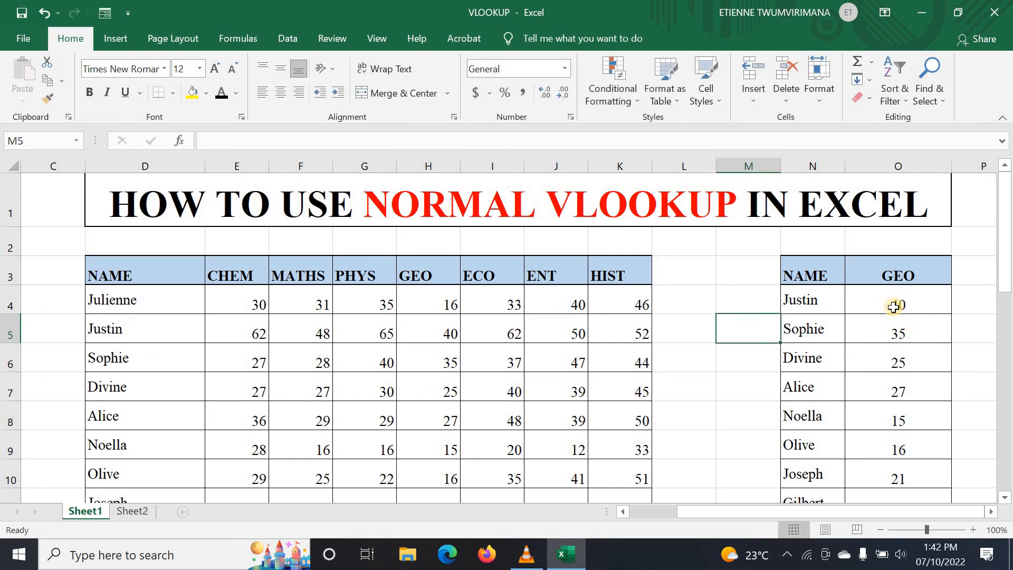
{"action": "left_click", "coordinate": [861, 351]}
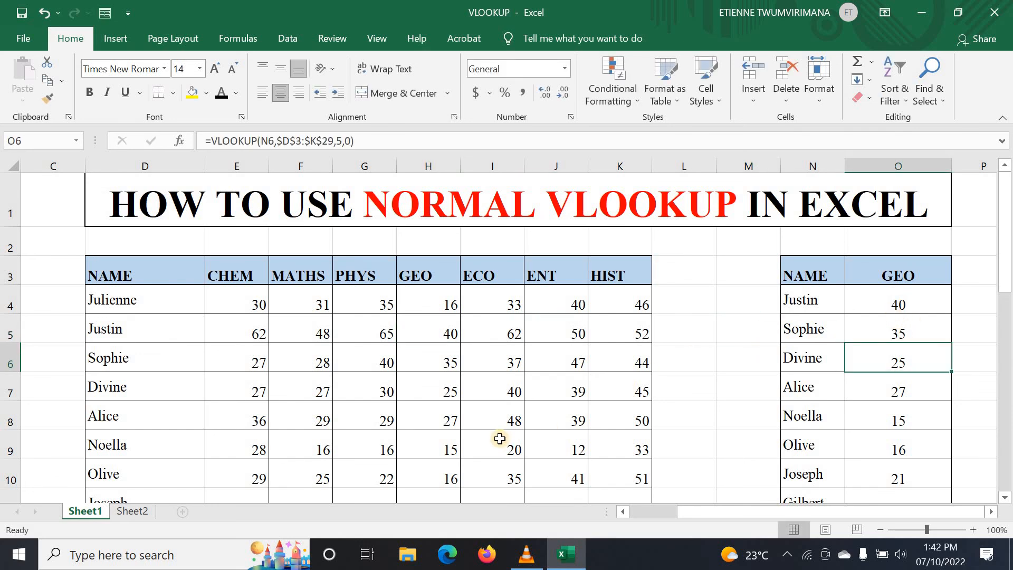
Set the GEO mark in H11 of the main table to 30 and check the matching lookup result in O10.
{"action": "scroll", "coordinate": [497, 436], "scroll_direction": "down", "scroll_amount": 1}
{"action": "left_click", "coordinate": [443, 389]}
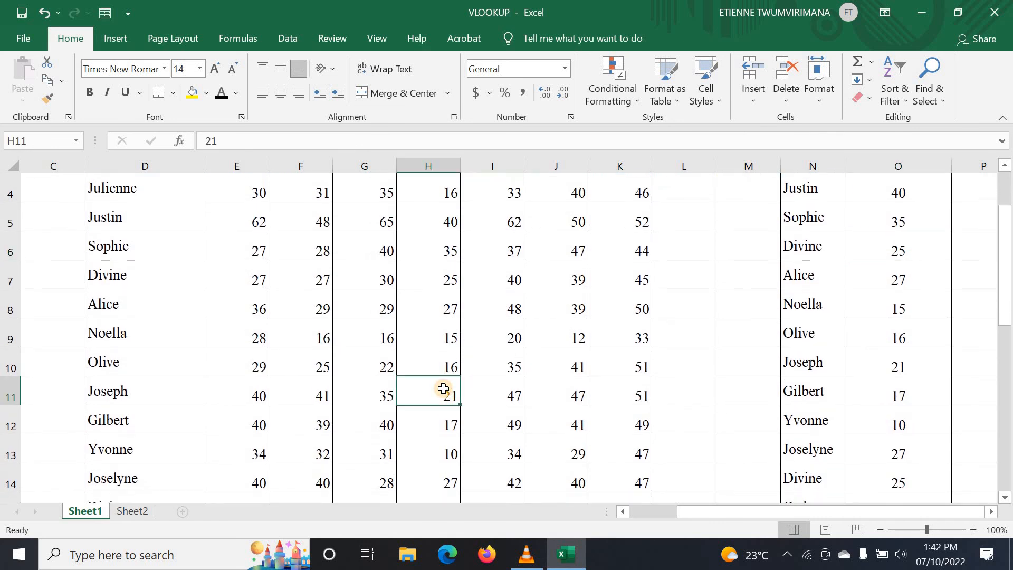
{"action": "double_click", "coordinate": [444, 389]}
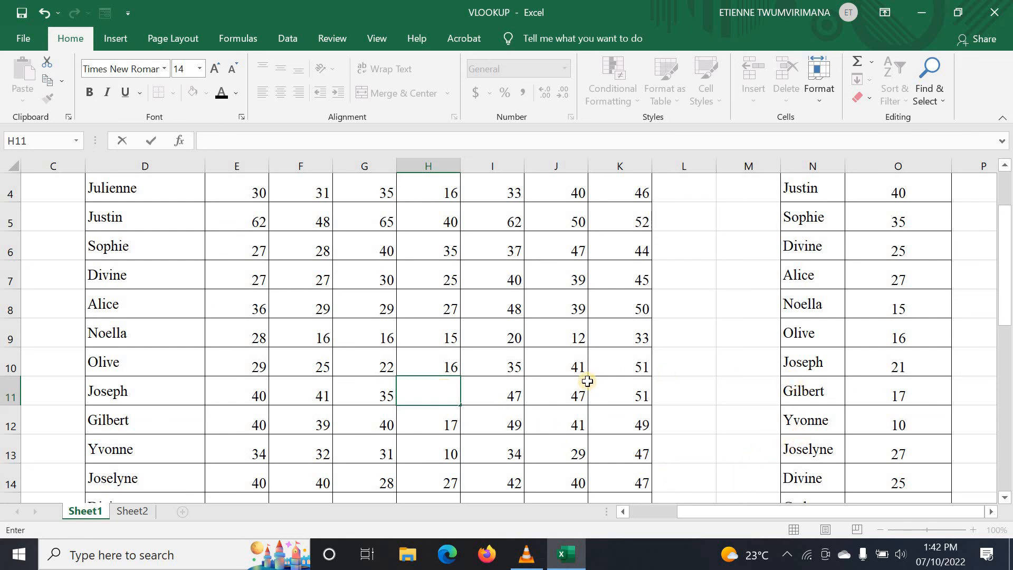
{"action": "type", "text": "30"}
{"action": "left_click", "coordinate": [695, 364]}
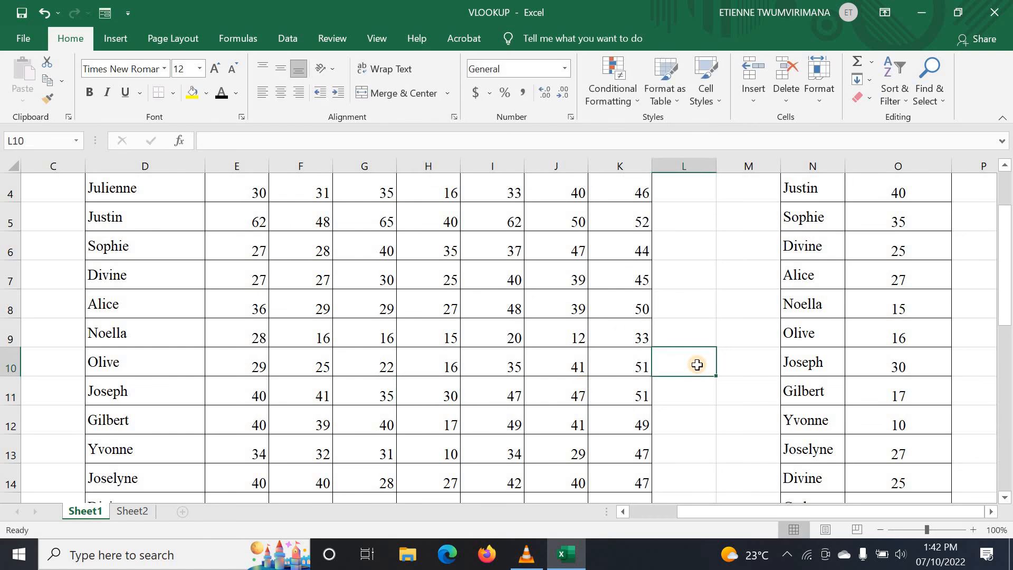
{"action": "left_click", "coordinate": [892, 368]}
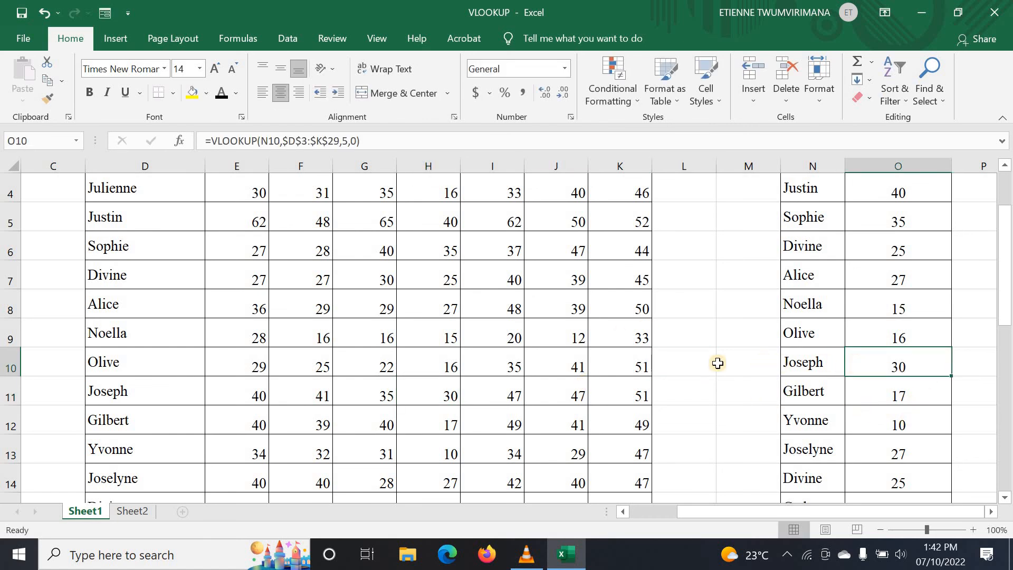
{"action": "left_click", "coordinate": [701, 382]}
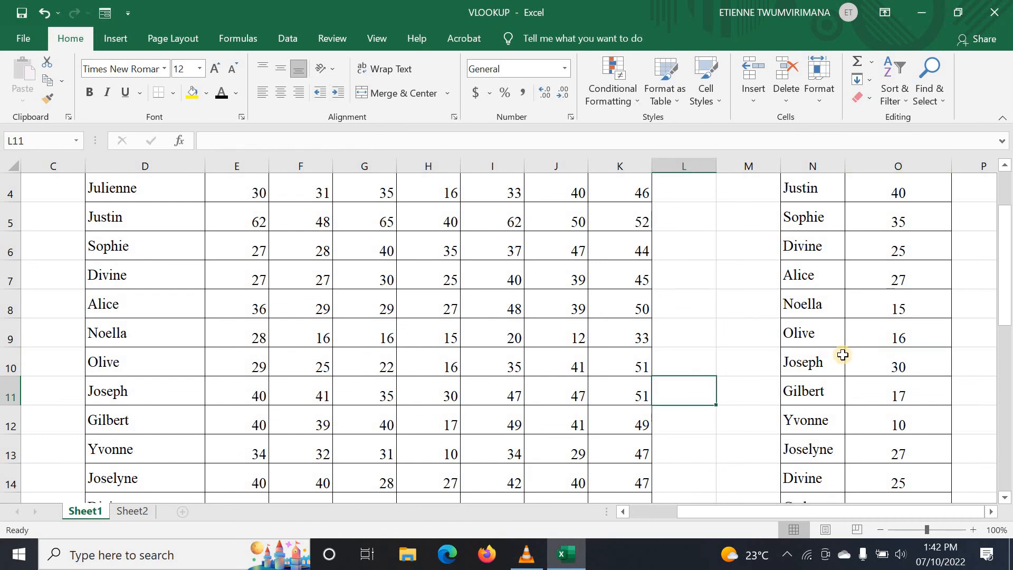
Examine the VLOOKUP results in the GEO column from O4 down to O16 against the main table's GEO marks.
{"action": "scroll", "coordinate": [842, 355], "scroll_direction": "up", "scroll_amount": 1}
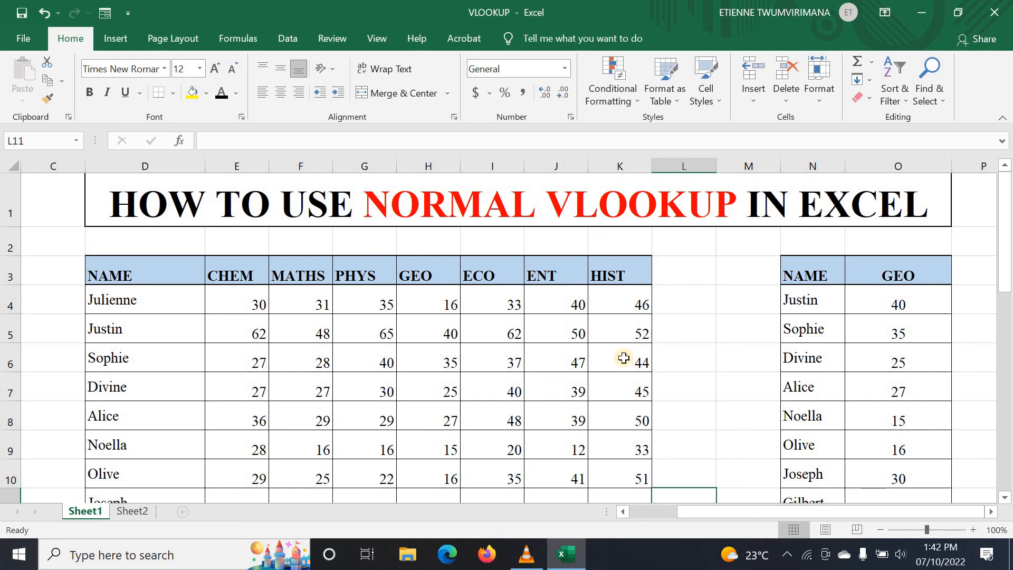
{"action": "left_click", "coordinate": [876, 310]}
{"action": "left_click", "coordinate": [880, 330]}
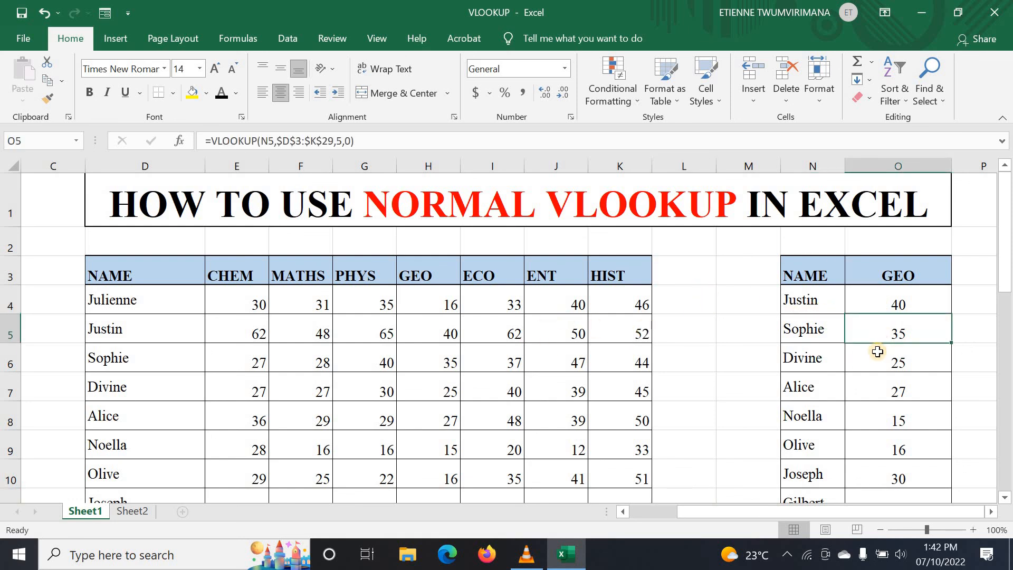
{"action": "left_click", "coordinate": [877, 352]}
{"action": "left_click", "coordinate": [390, 362]}
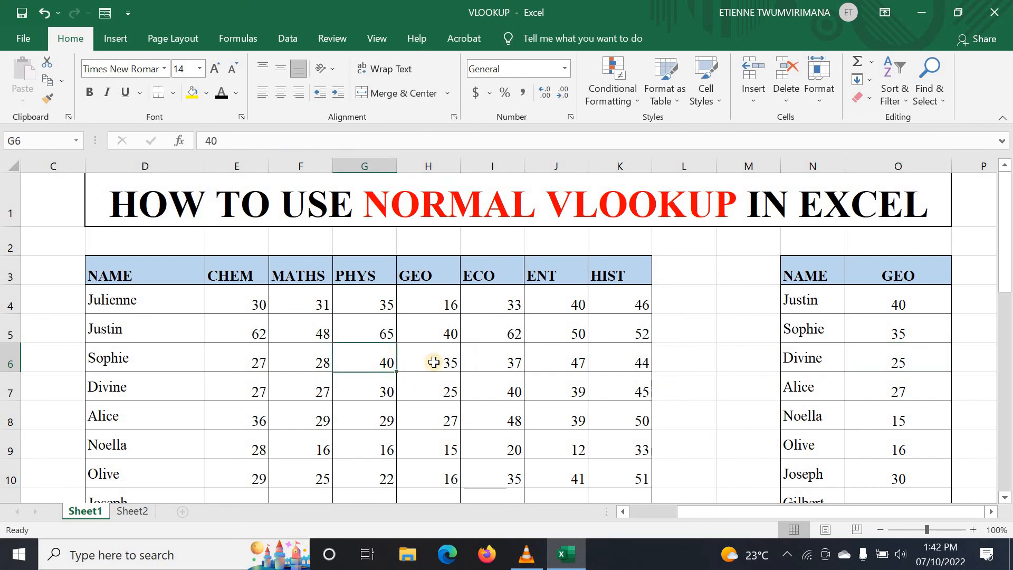
{"action": "left_click", "coordinate": [882, 339]}
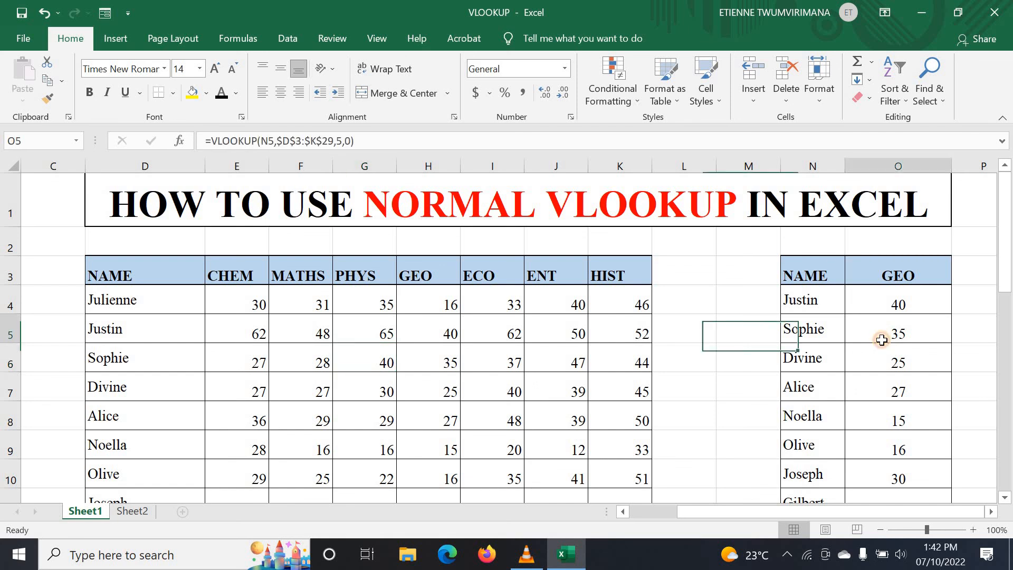
{"action": "left_click", "coordinate": [882, 359]}
{"action": "left_click", "coordinate": [898, 391]}
{"action": "left_click", "coordinate": [893, 425]}
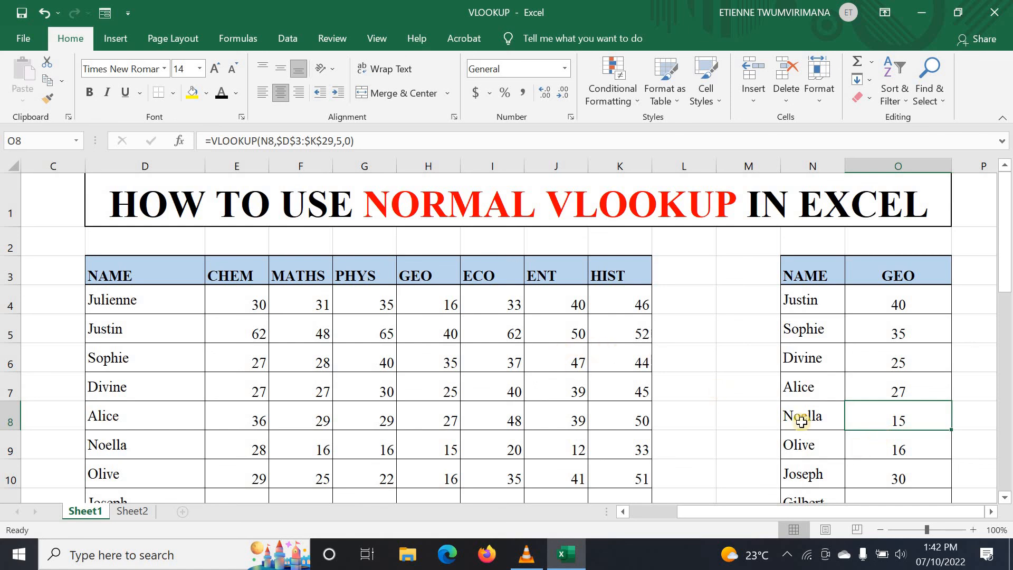
{"action": "left_click", "coordinate": [929, 448]}
{"action": "scroll", "coordinate": [897, 338], "scroll_direction": "down", "scroll_amount": 1}
{"action": "scroll", "coordinate": [876, 312], "scroll_direction": "down", "scroll_amount": 5}
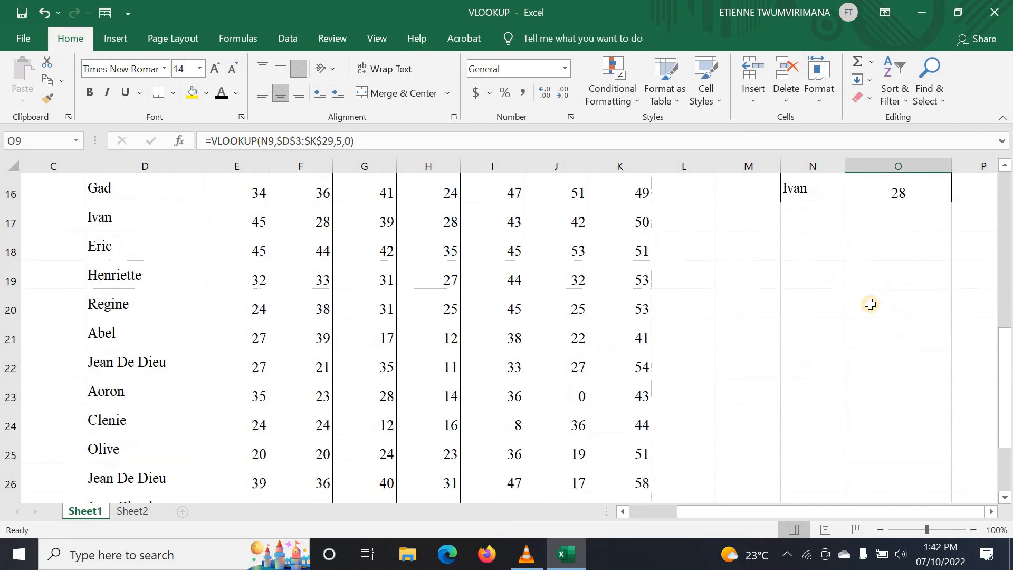
{"action": "scroll", "coordinate": [868, 301], "scroll_direction": "up", "scroll_amount": 6}
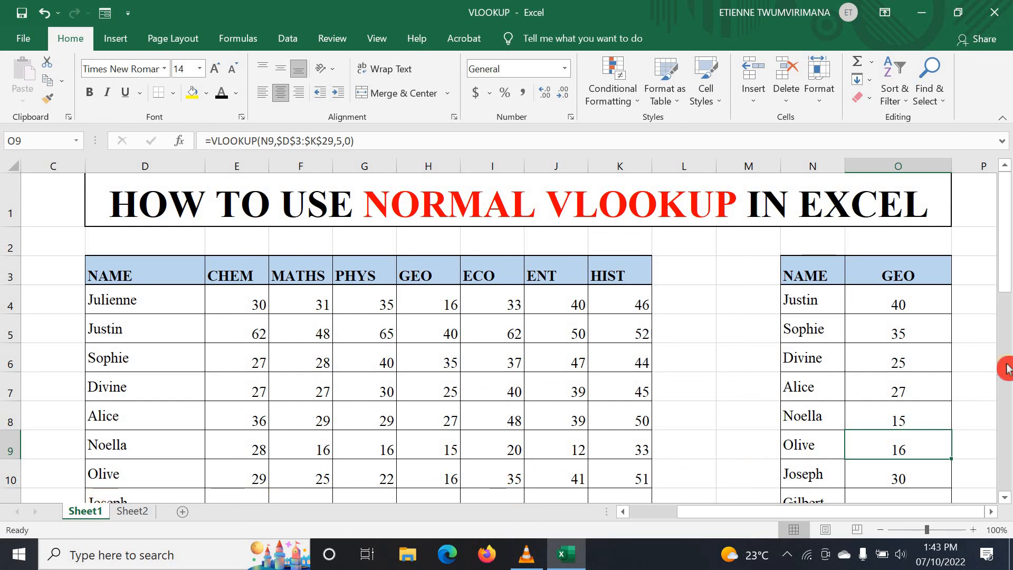
{"action": "scroll", "coordinate": [931, 338], "scroll_direction": "down", "scroll_amount": 3}
{"action": "scroll", "coordinate": [918, 369], "scroll_direction": "up", "scroll_amount": 3}
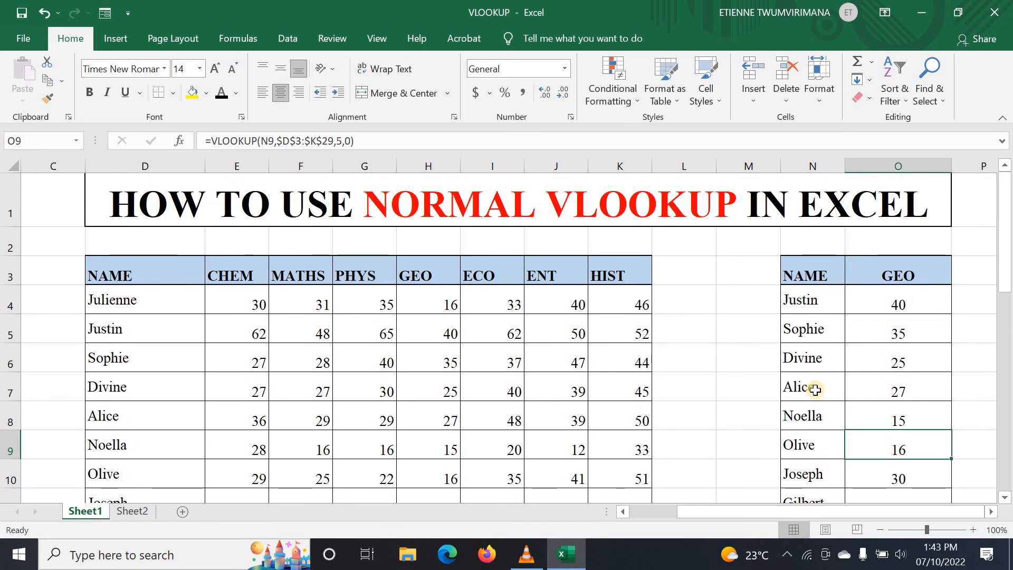